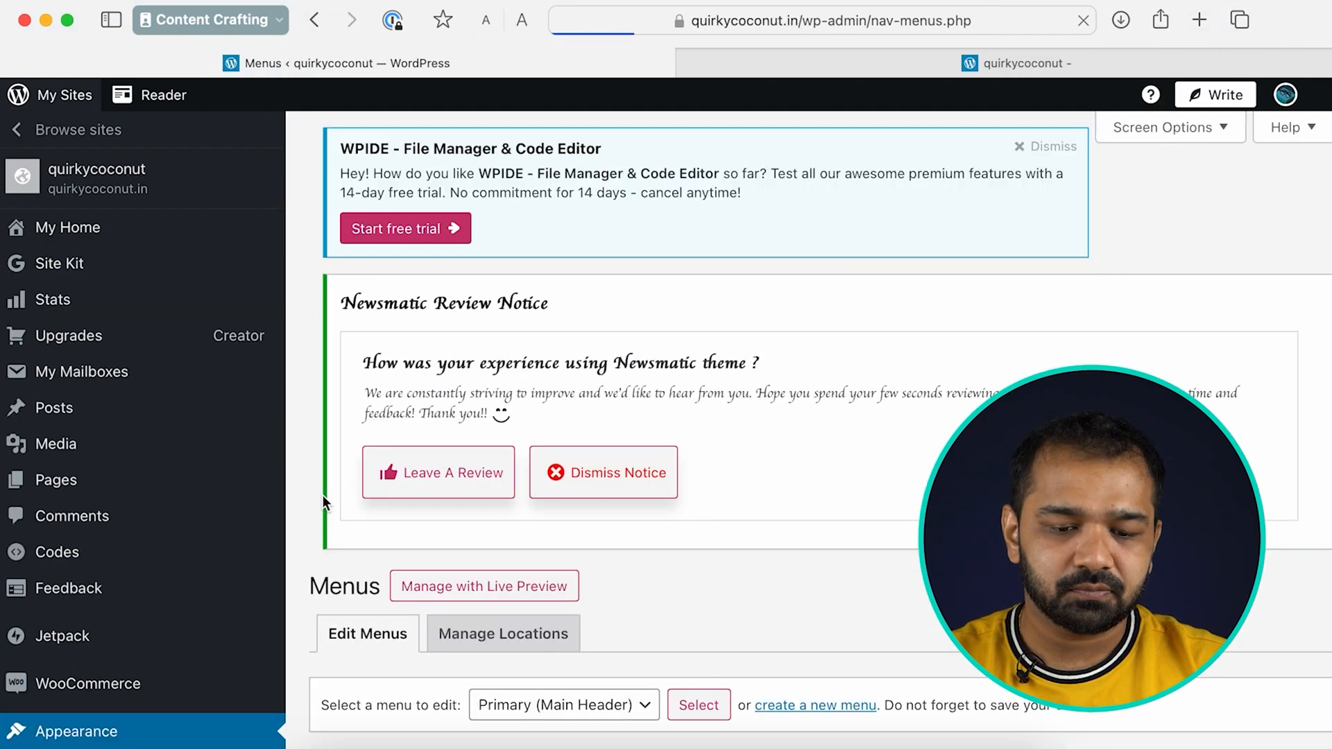
# - Compare the items in the Primary menu's structure with the header navigation on the live site
pyautogui.scroll(-1, 323, 497)
pyautogui.scroll(-10, 321, 494)
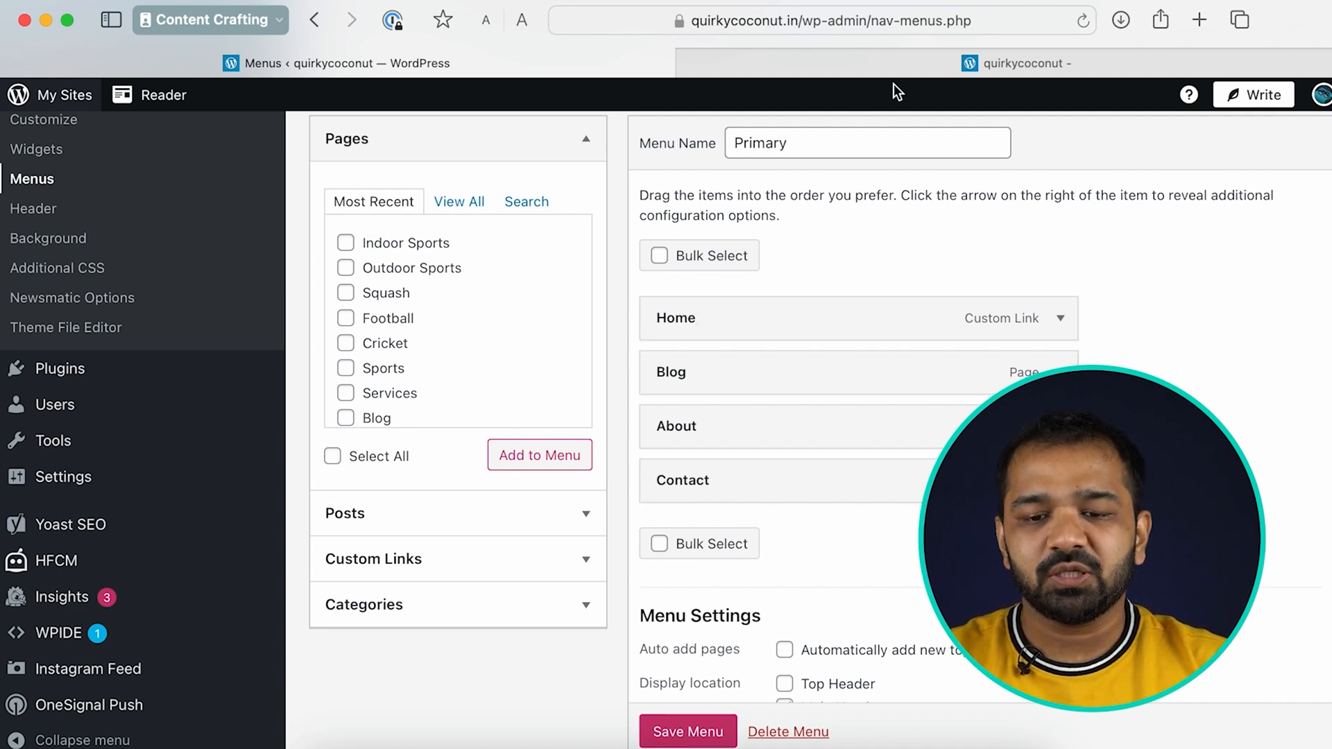
pyautogui.click(886, 61)
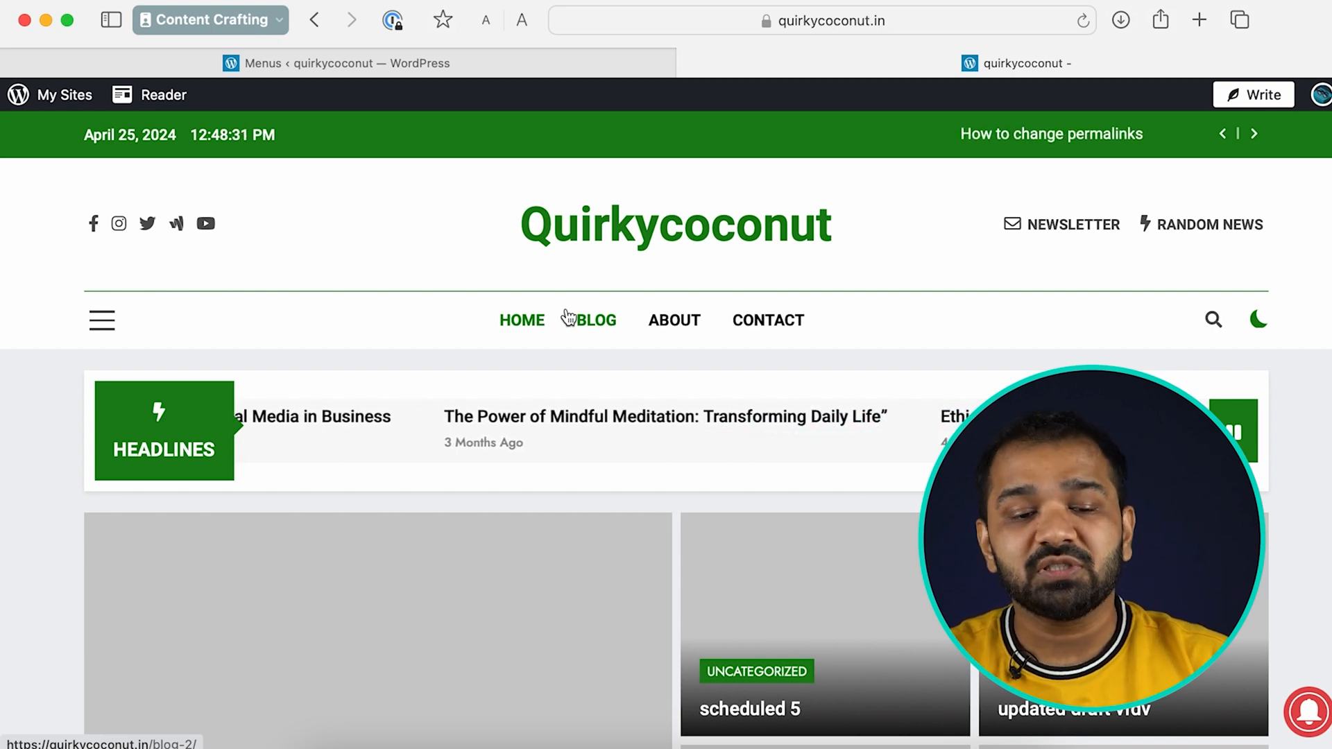
pyautogui.click(319, 56)
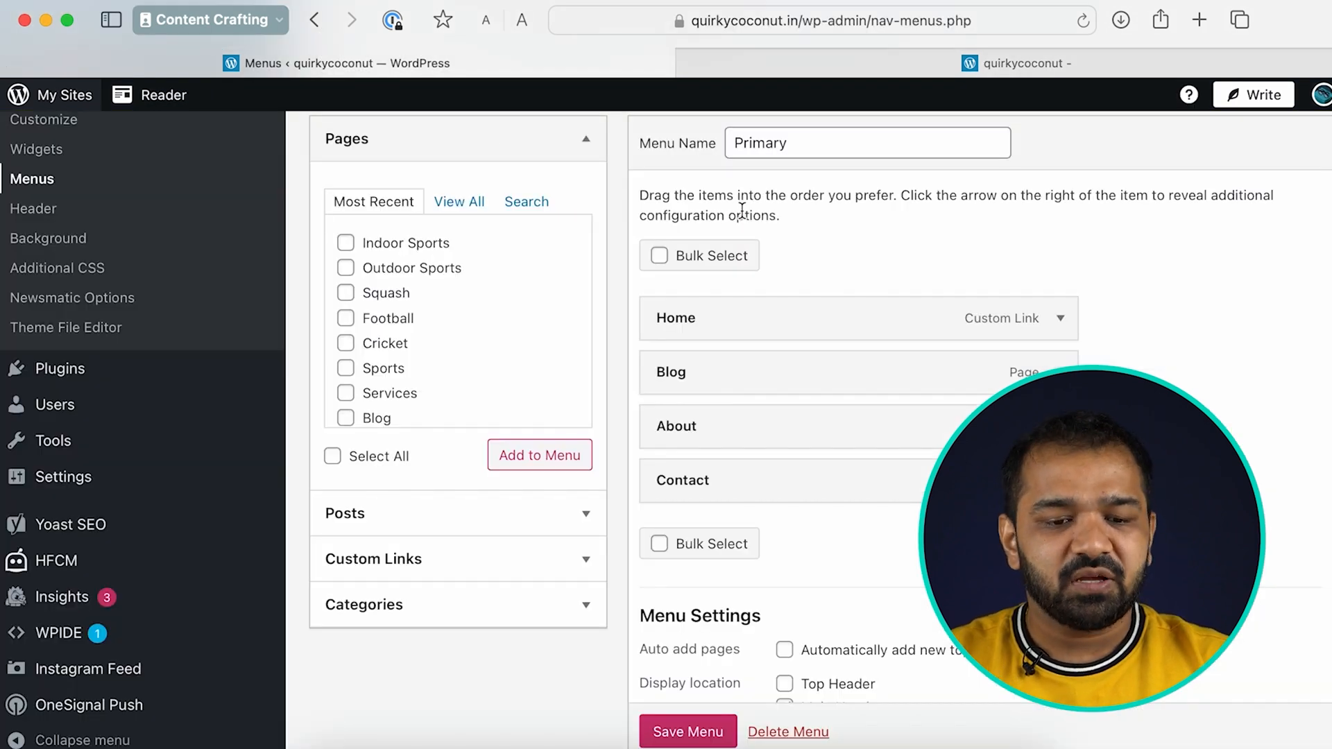
# - Open the site's list of all pages and review which published pages are available for the menu
pyautogui.scroll(3, 39, 267)
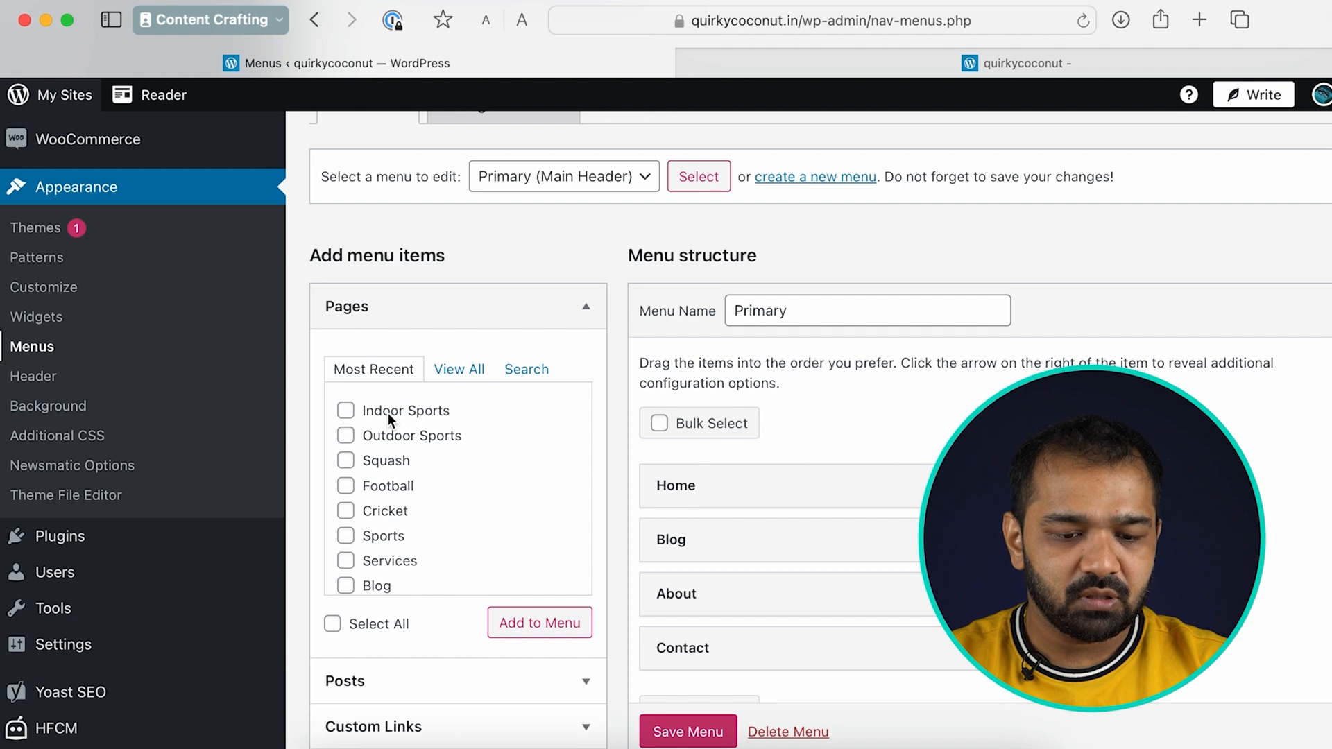
pyautogui.scroll(5, 143, 446)
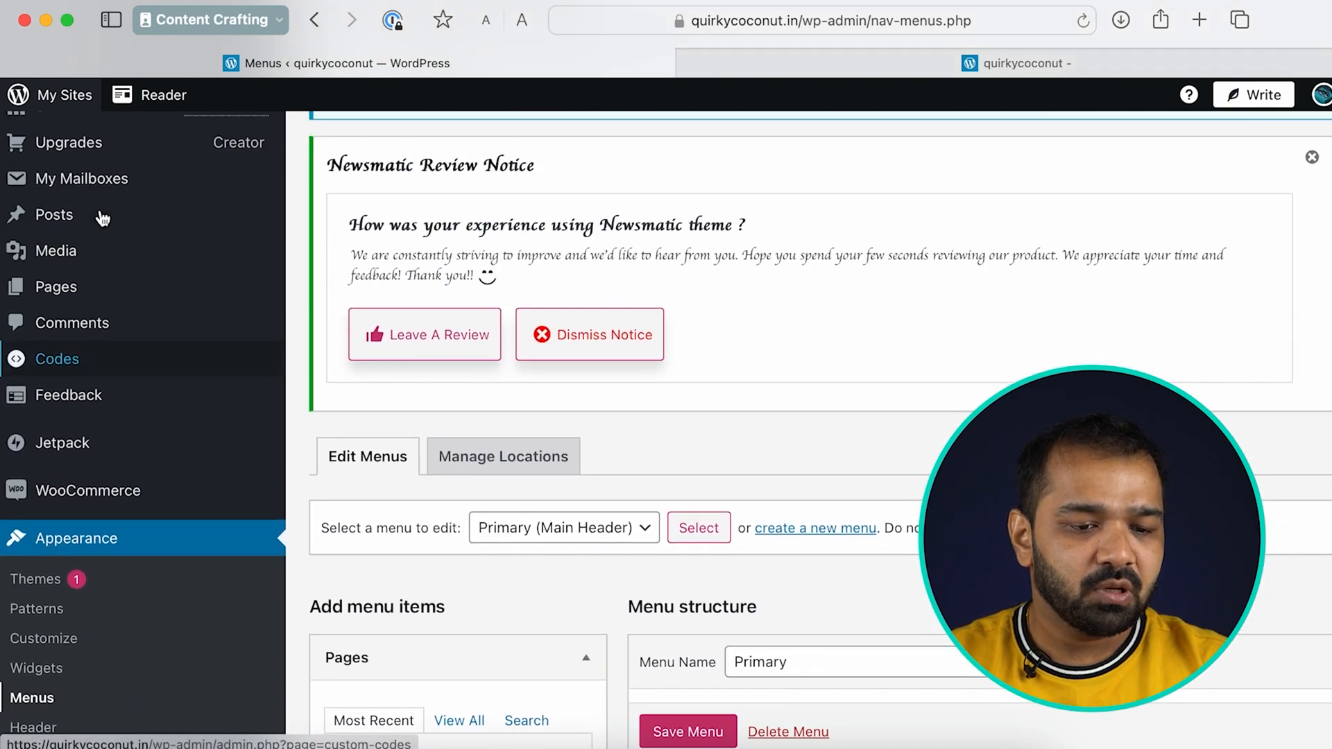
pyautogui.click(66, 288)
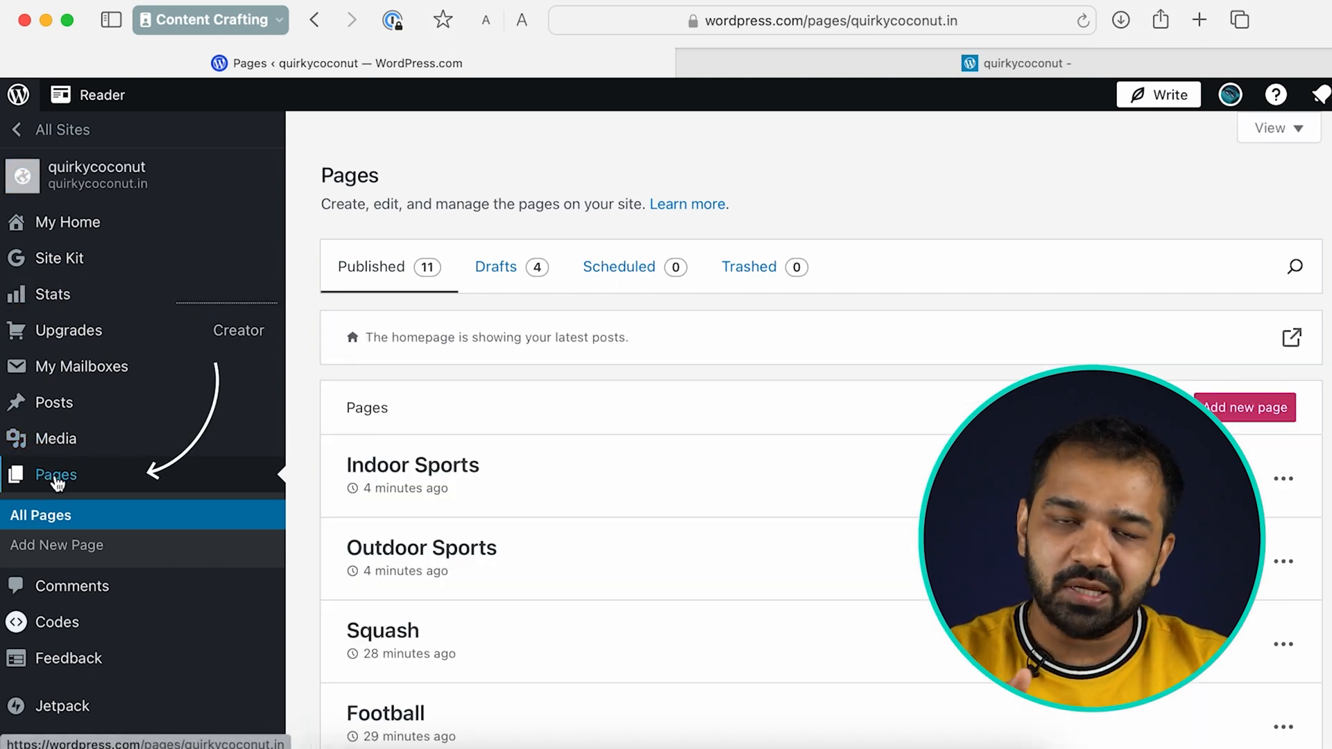
pyautogui.scroll(-5, 57, 484)
pyautogui.scroll(-1, 54, 499)
pyautogui.moveTo(61, 551)
pyautogui.scroll(5, 588, 294)
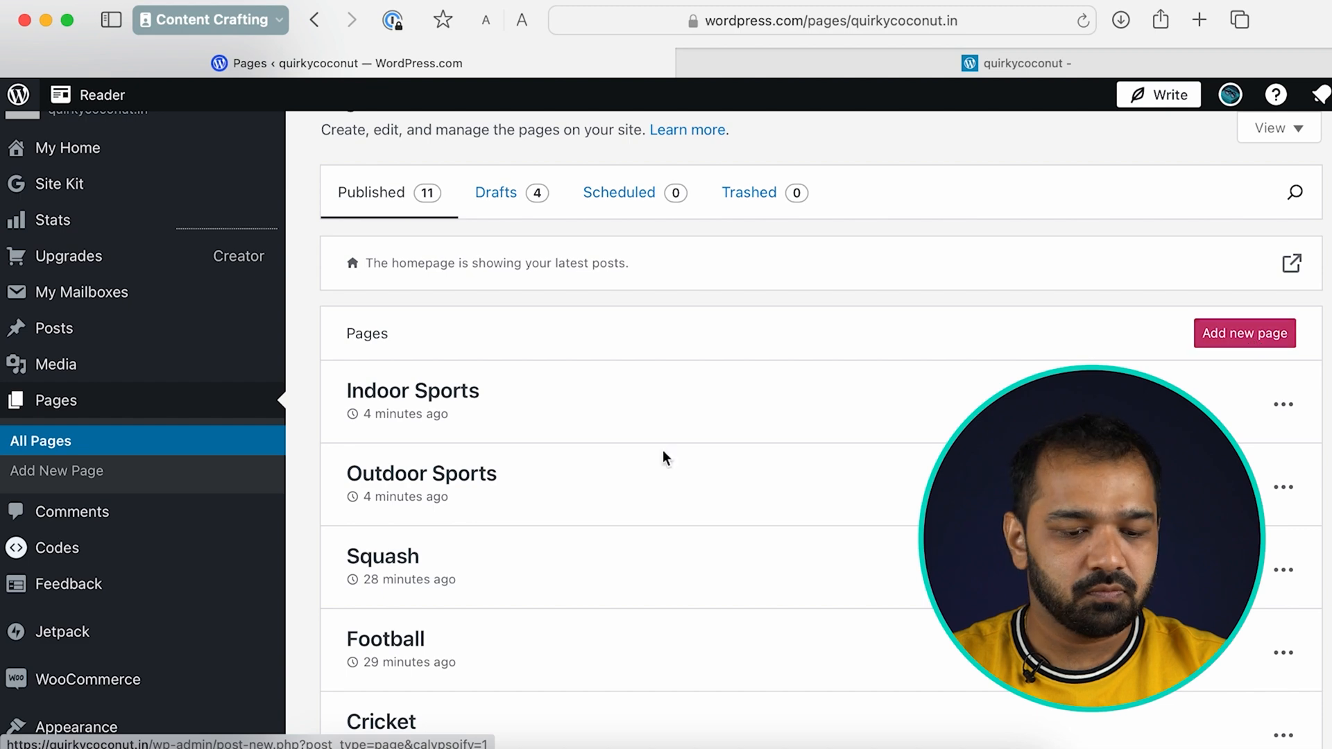
pyautogui.scroll(-3, 158, 624)
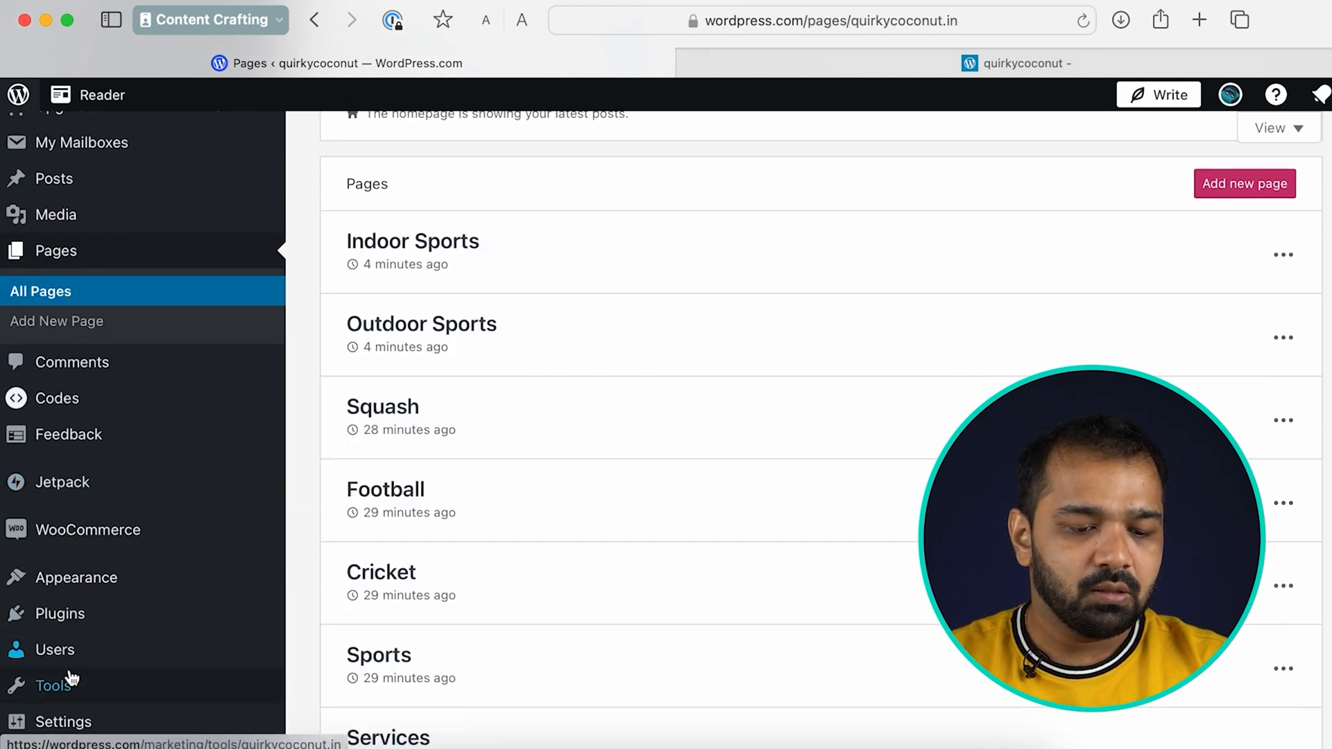
# - Return to the menu editor, add the Sports, Cricket and Football pages to the Primary menu, and save it
pyautogui.moveTo(106, 579)
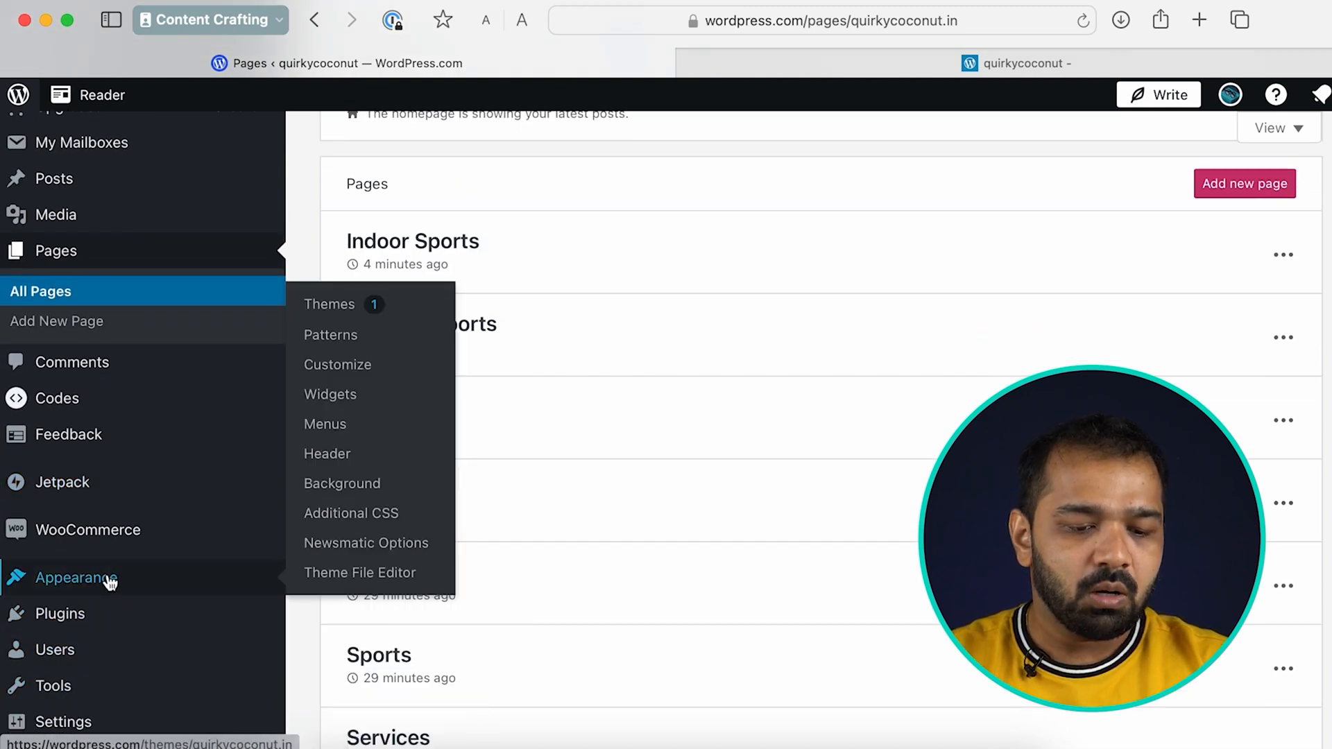
pyautogui.click(353, 432)
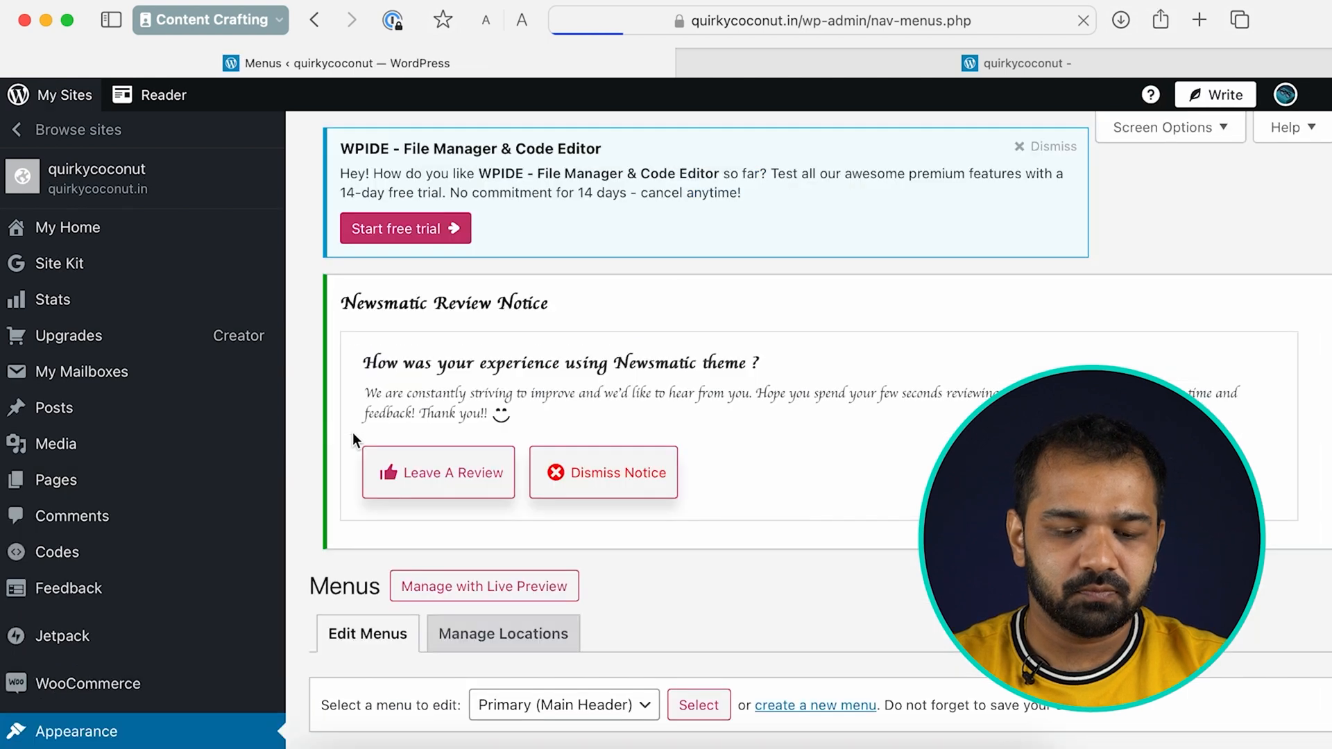
pyautogui.scroll(-8, 353, 431)
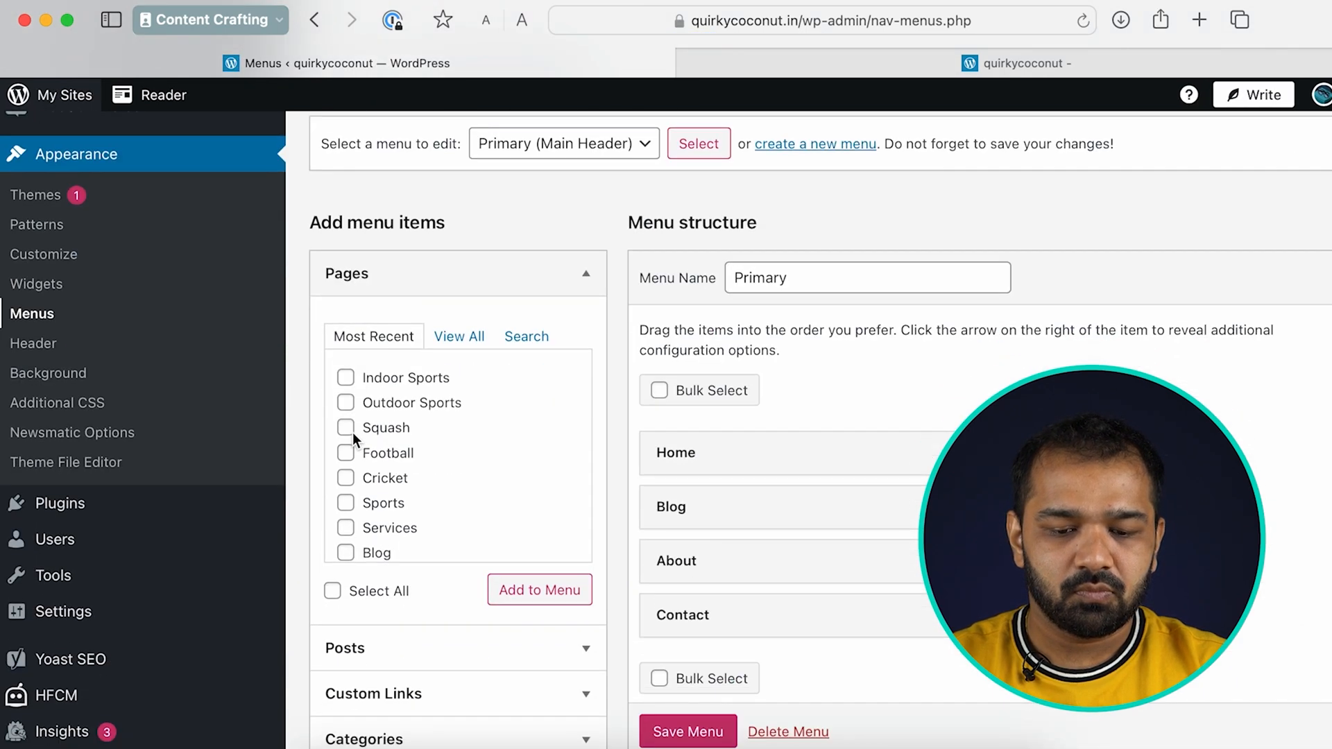
pyautogui.scroll(-3, 352, 432)
pyautogui.scroll(1, 405, 426)
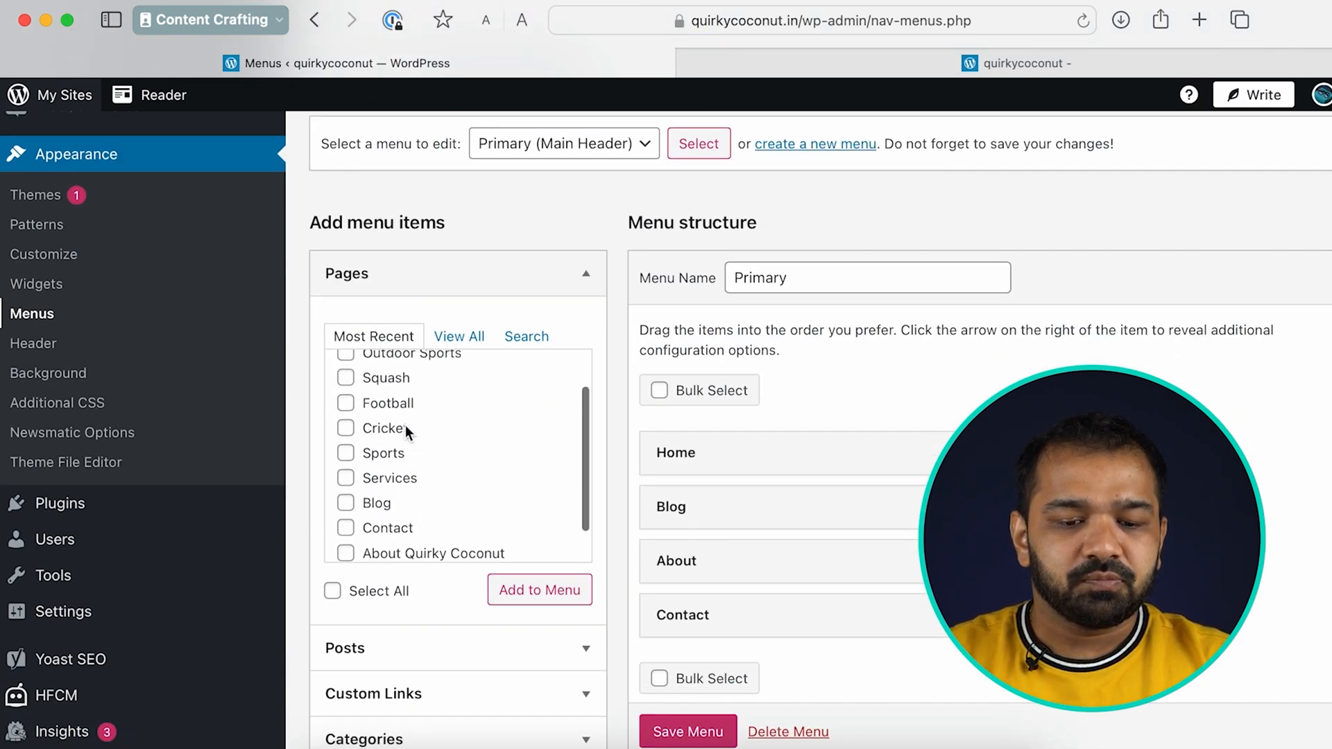
pyautogui.scroll(2, 405, 426)
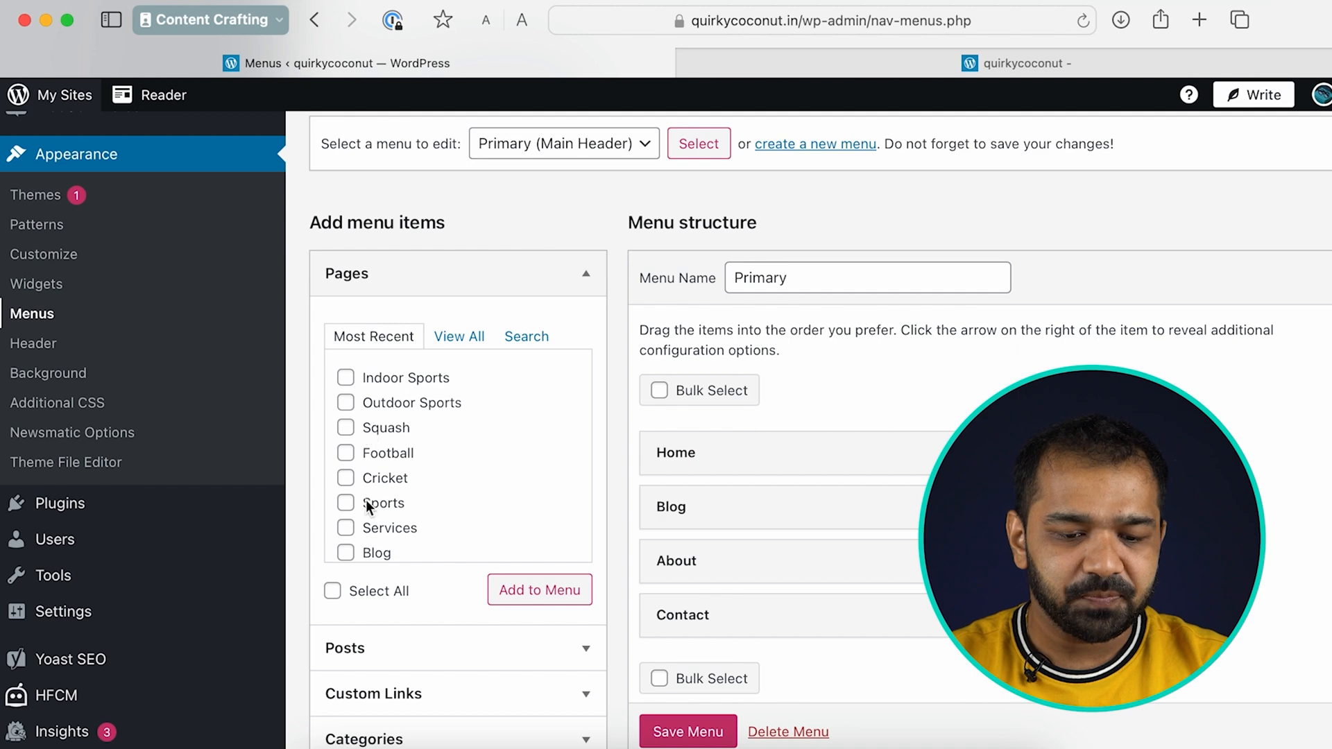
pyautogui.click(346, 507)
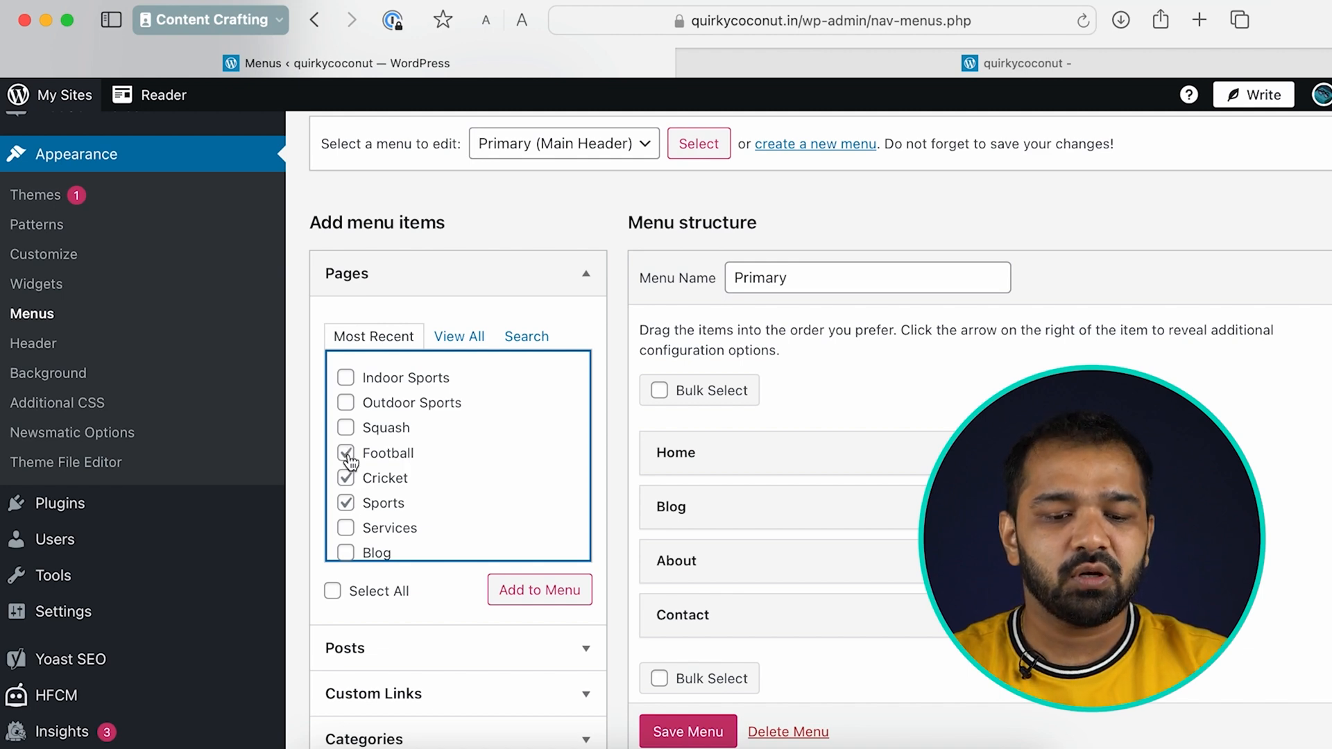
pyautogui.scroll(-3, 389, 468)
pyautogui.click(531, 590)
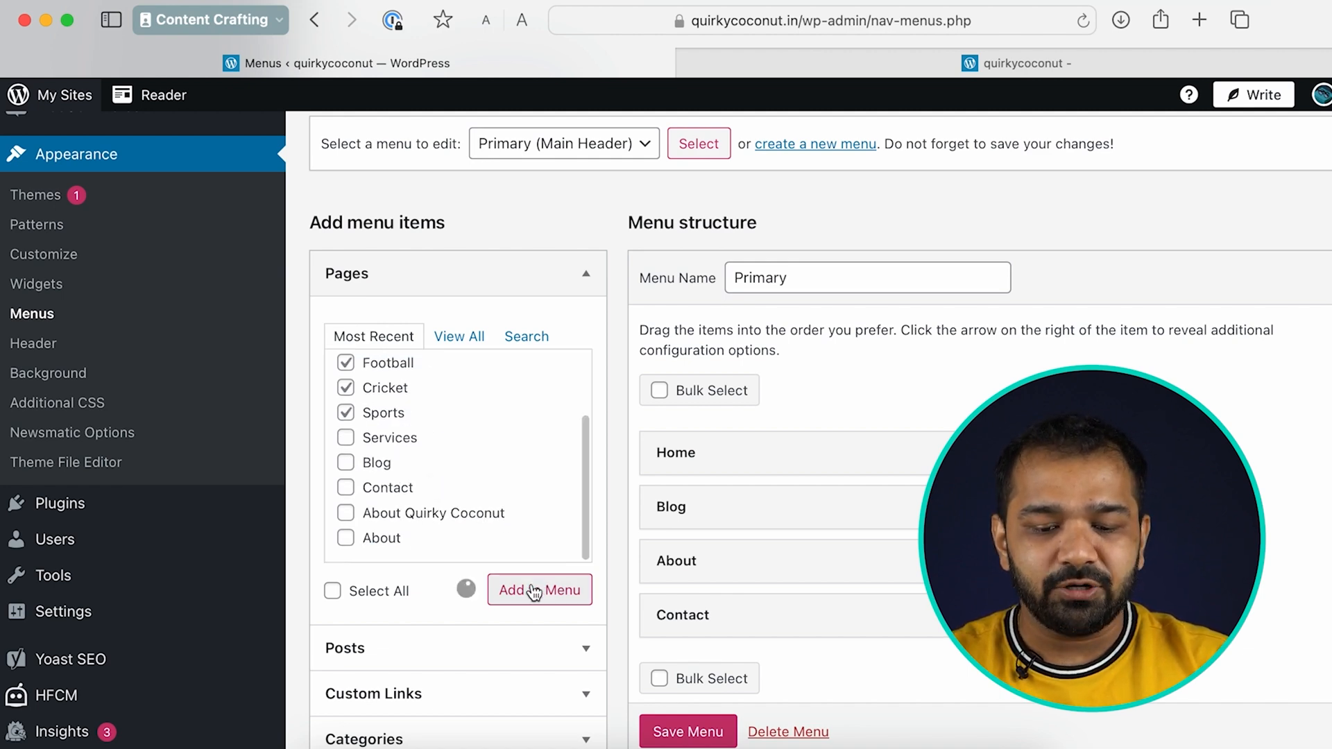
pyautogui.scroll(-5, 534, 593)
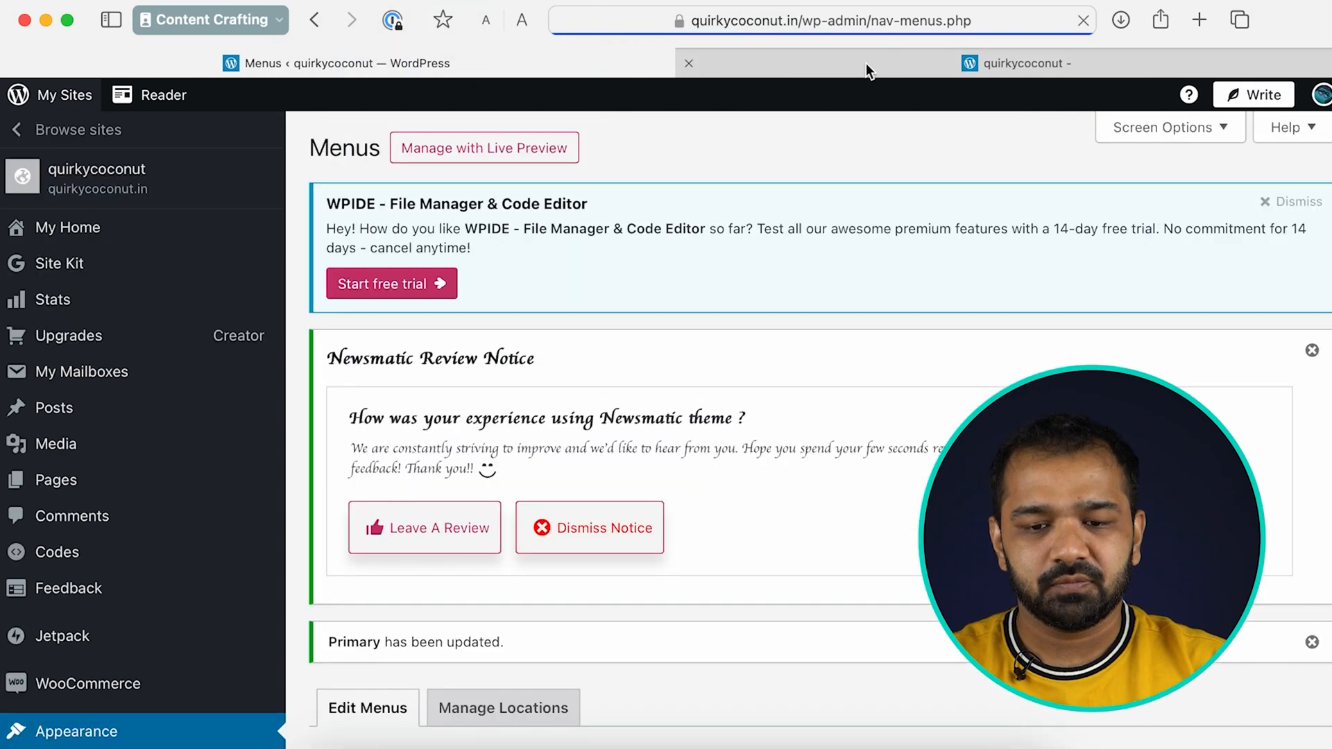
# - Reload the live site to check the added pages in its header navigation, and return to the menu editor
pyautogui.click(866, 63)
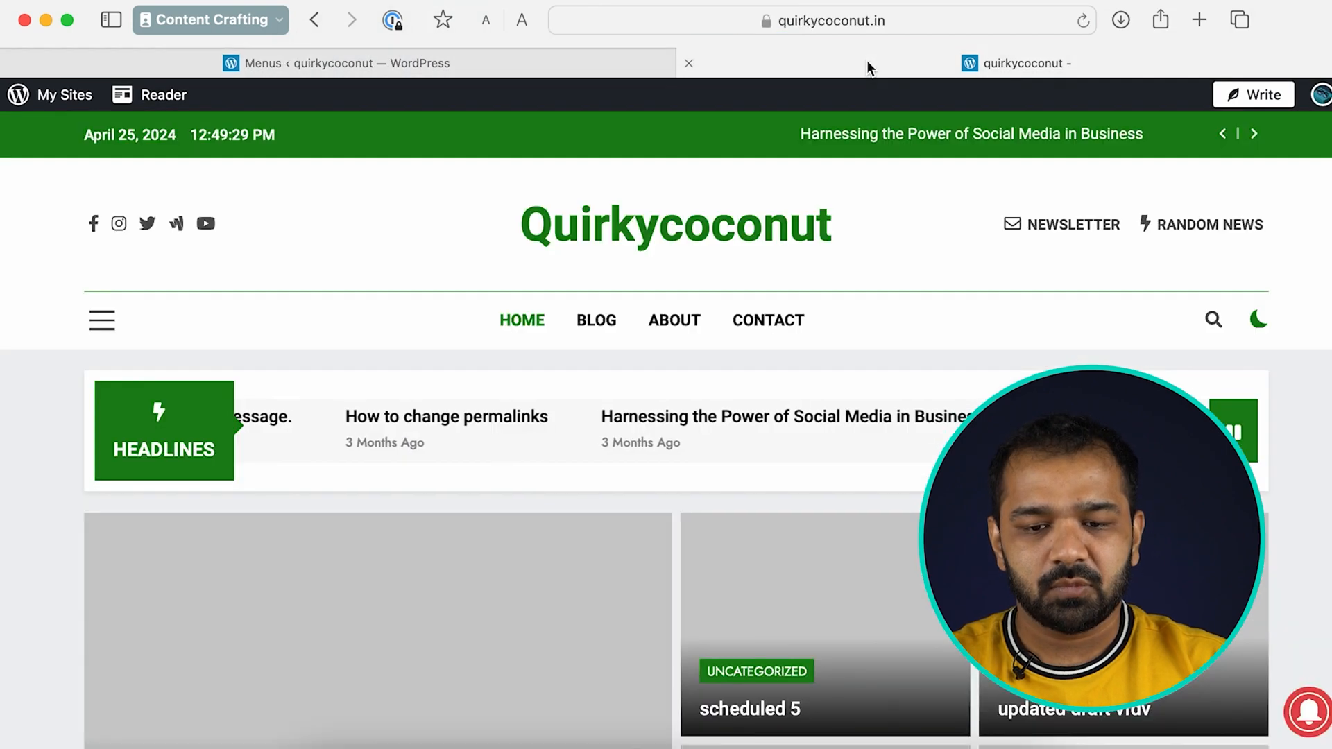
pyautogui.press('super+r')
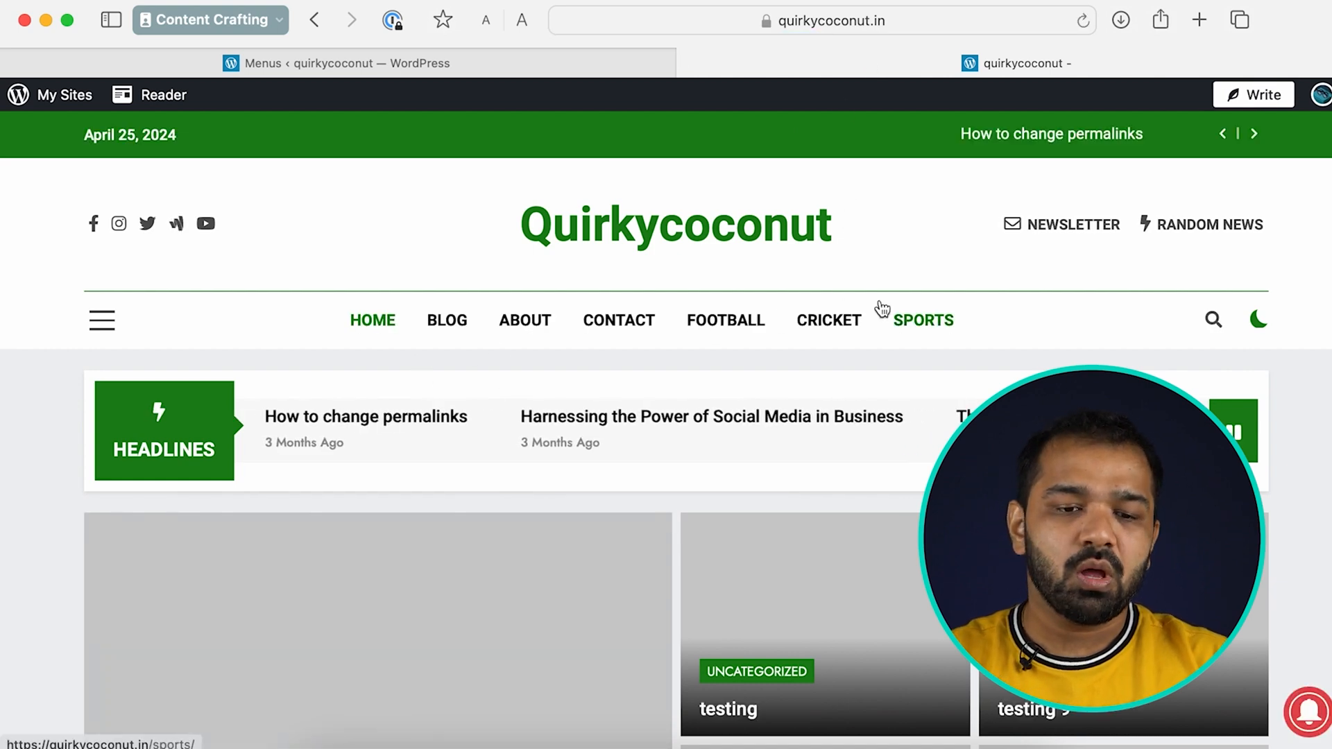
pyautogui.click(465, 58)
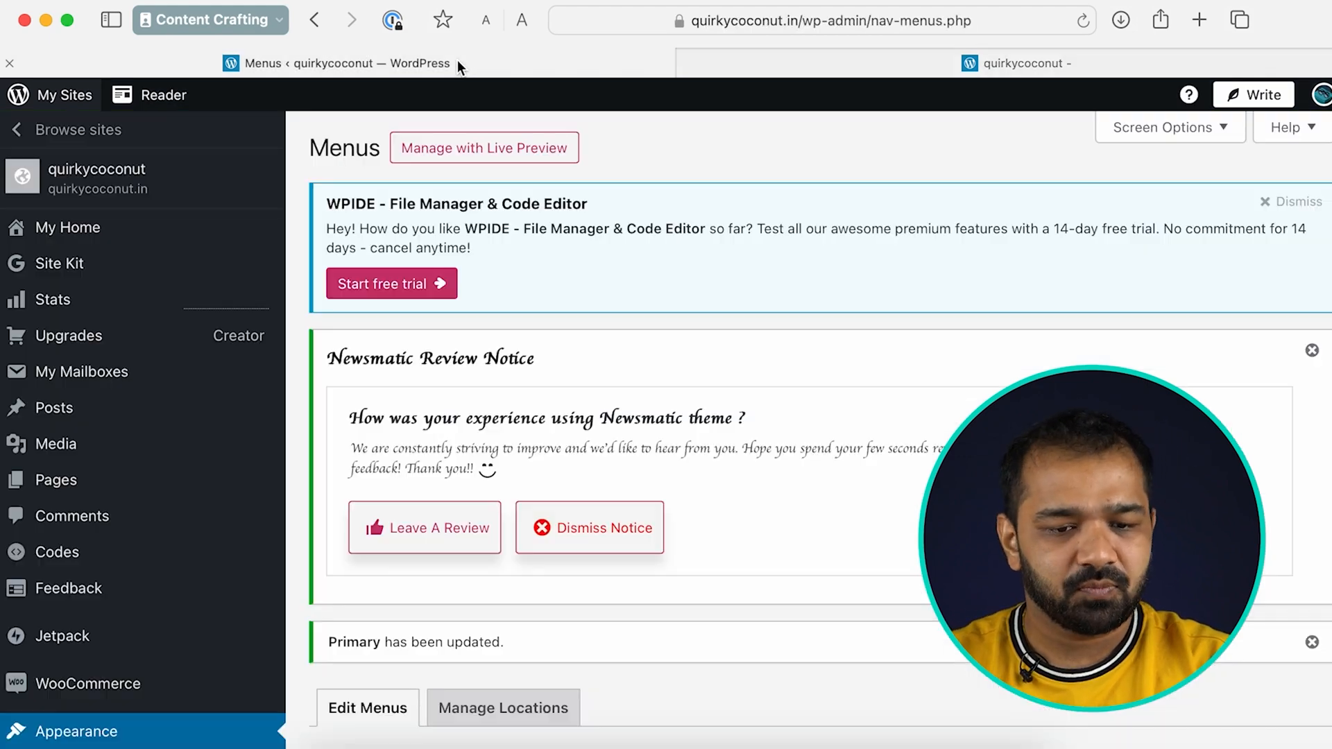
# - Reorder the Primary menu so that Sports, Football and Cricket follow Blog, ahead of About and Contact
pyautogui.scroll(-15, 689, 280)
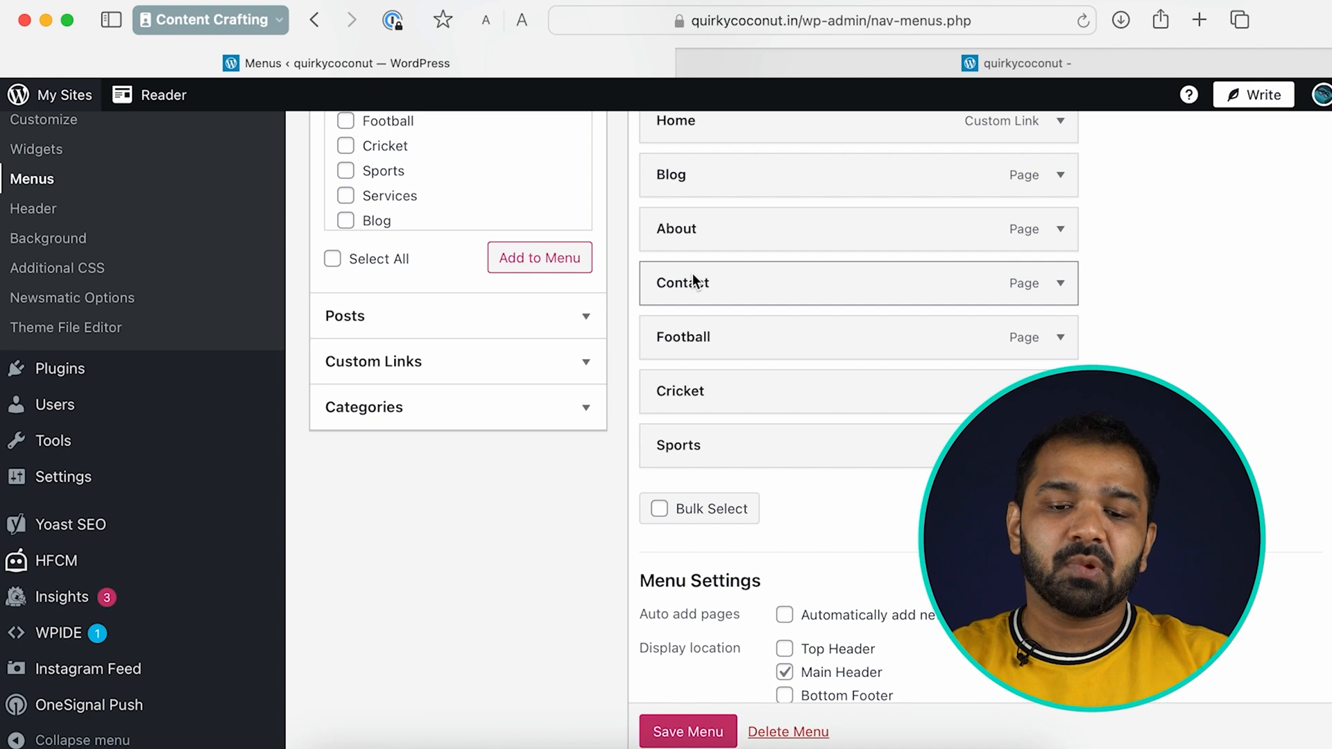
pyautogui.moveTo(701, 452); pyautogui.dragTo(693, 223)
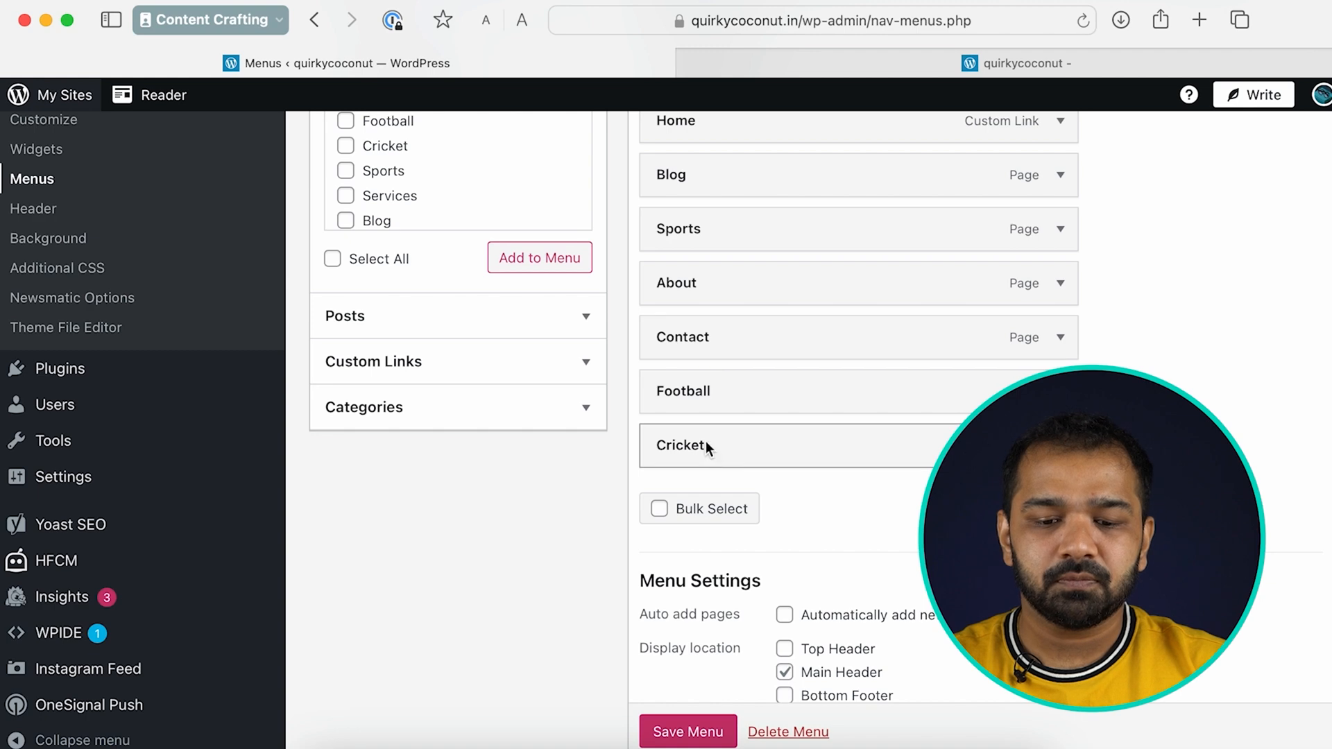
pyautogui.moveTo(692, 389); pyautogui.dragTo(686, 281)
pyautogui.moveTo(697, 445); pyautogui.dragTo(683, 318)
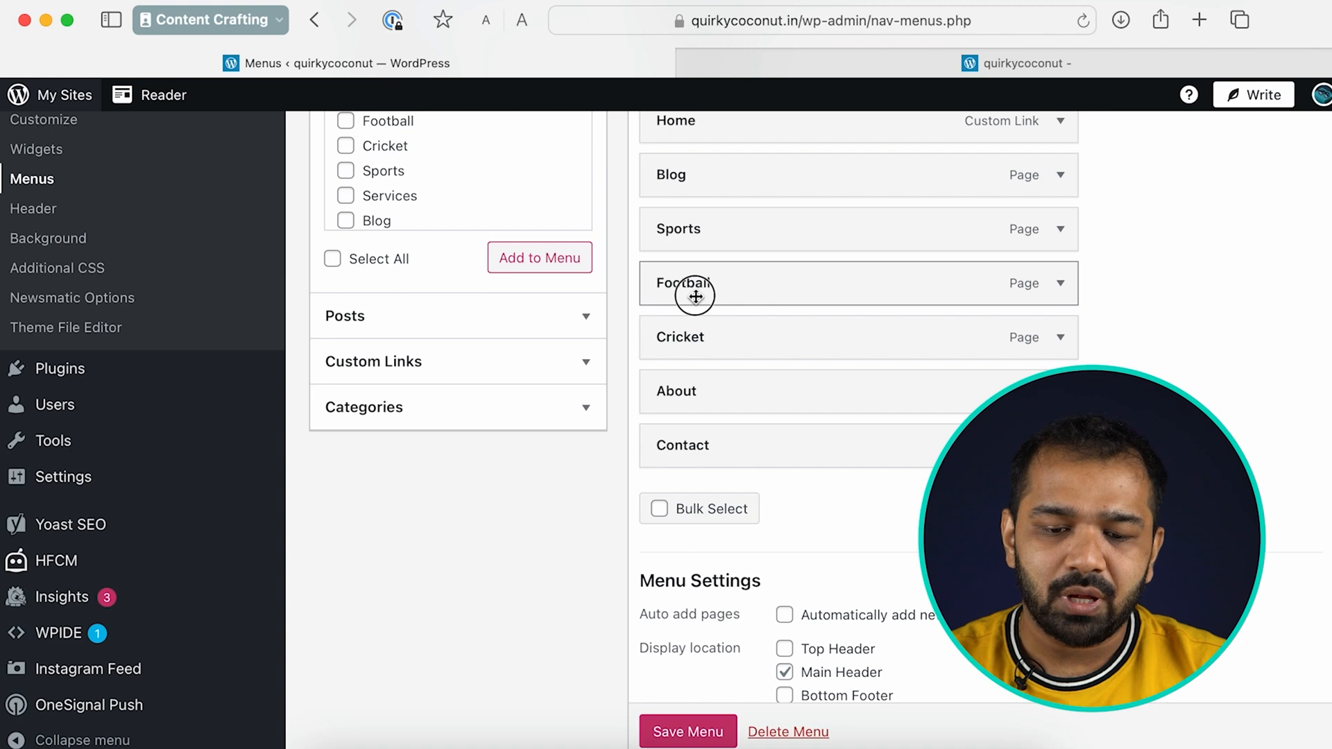
# - Nest Football and Cricket as sub items under Sports and save the Primary menu
pyautogui.moveTo(701, 294); pyautogui.dragTo(740, 295)
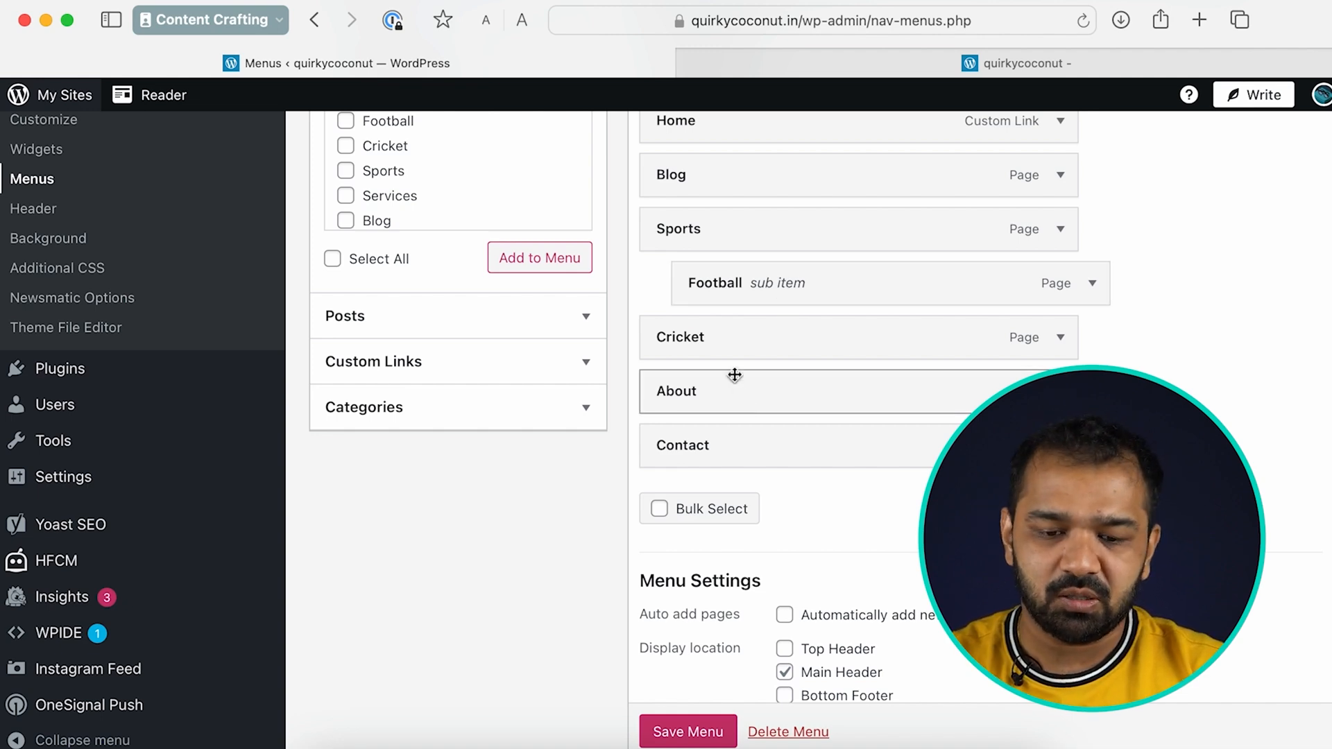
pyautogui.click(708, 340)
pyautogui.moveTo(709, 340); pyautogui.dragTo(755, 343)
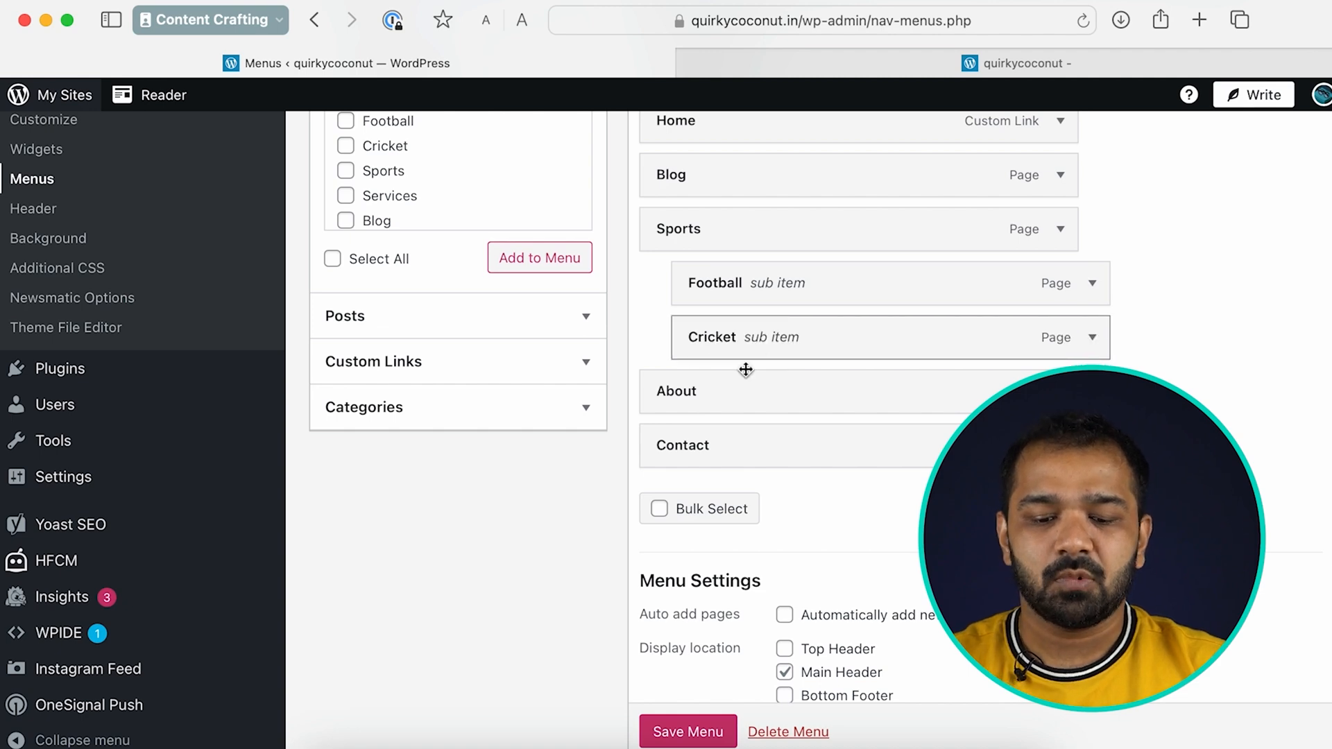
pyautogui.click(667, 728)
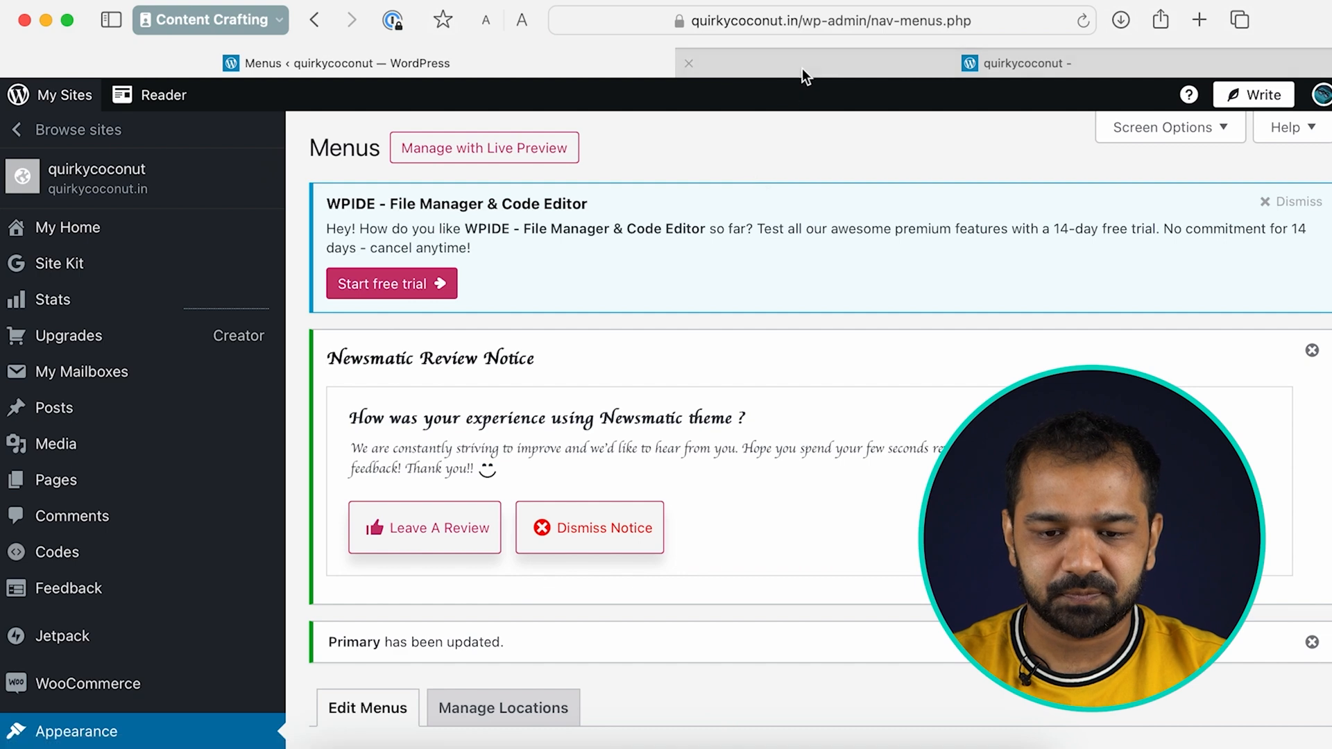
# - Check the Sports dropdown in the live site's header navigation and return to the menu editor
pyautogui.click(803, 70)
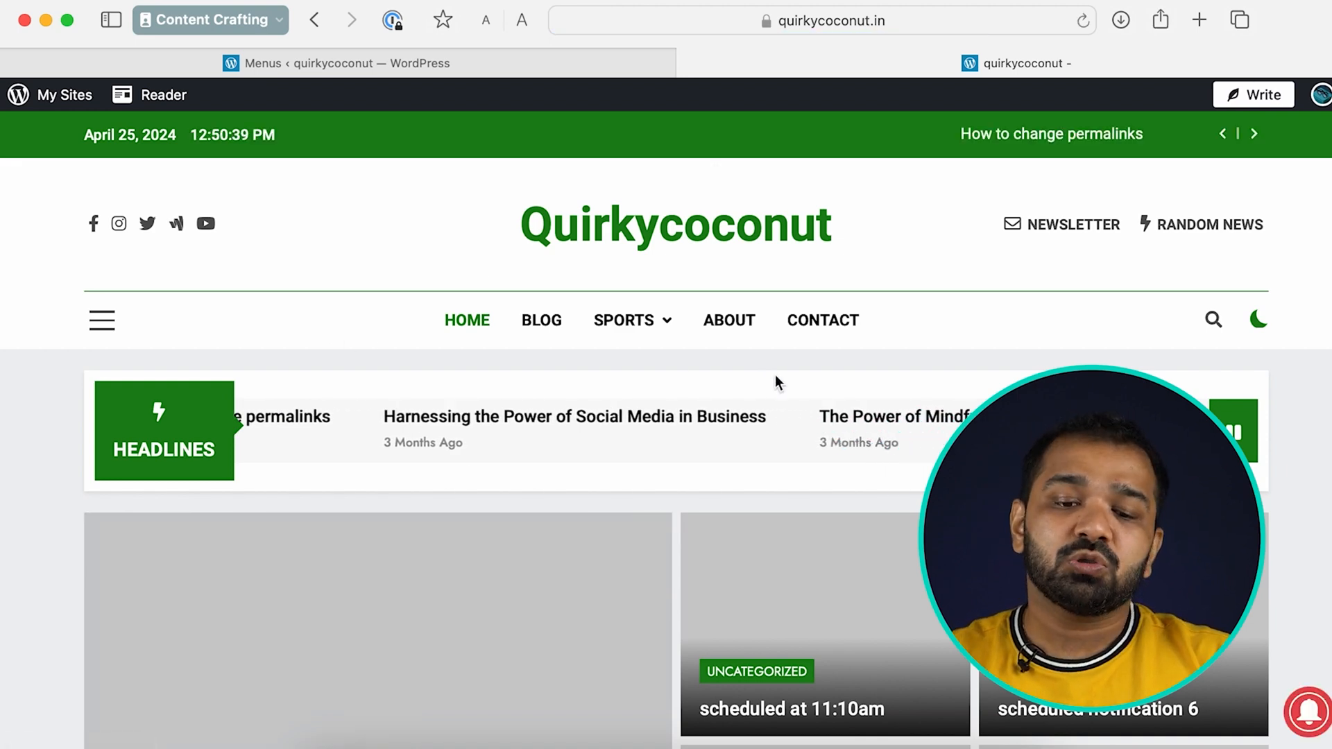
pyautogui.moveTo(662, 327)
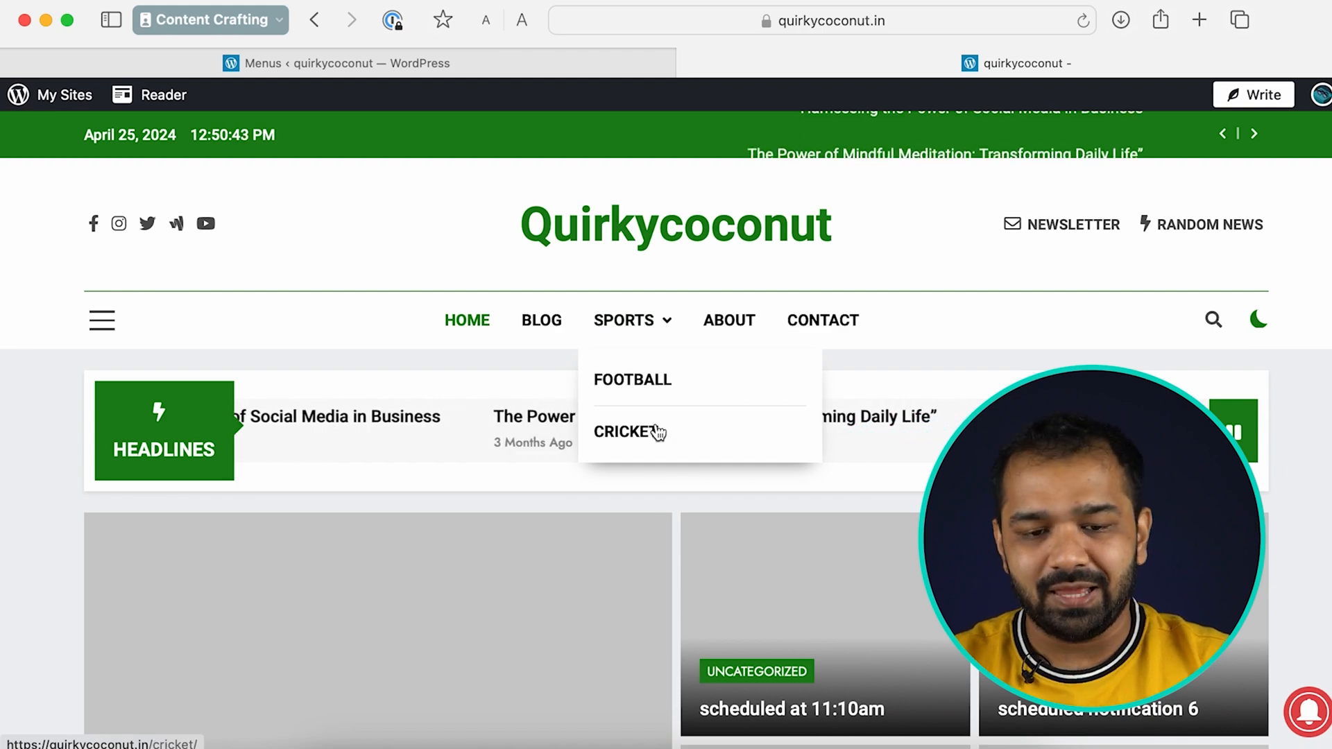
pyautogui.click(439, 67)
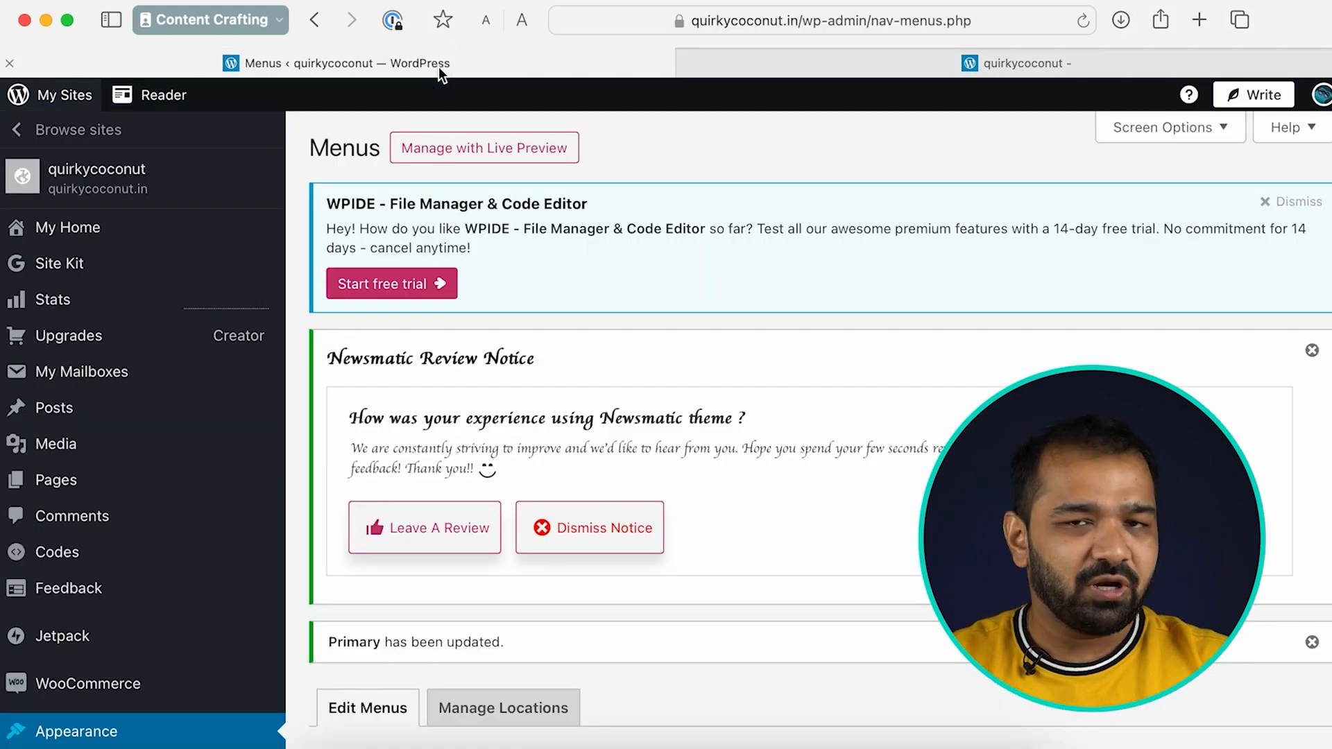
# - Move the Cricket sub item above Football under Sports and save the Primary menu
pyautogui.scroll(-12, 666, 316)
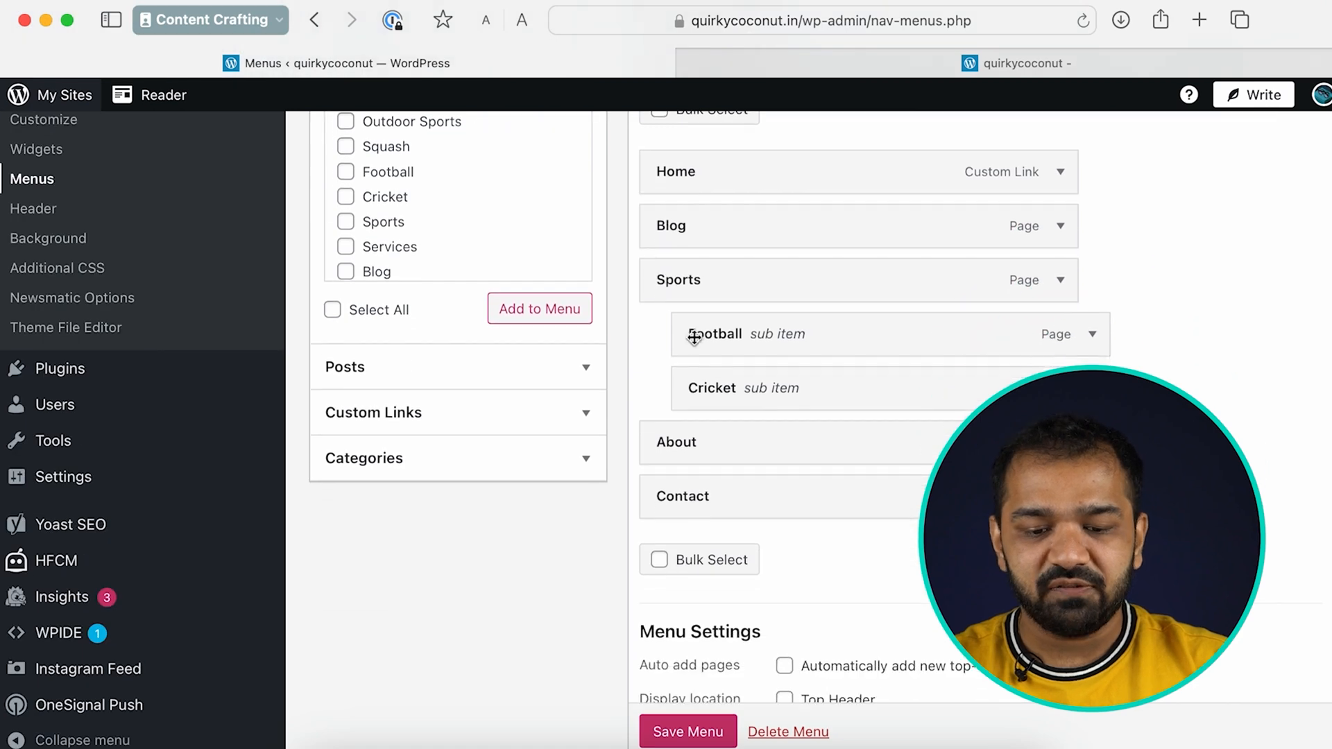
pyautogui.moveTo(764, 388); pyautogui.dragTo(760, 337)
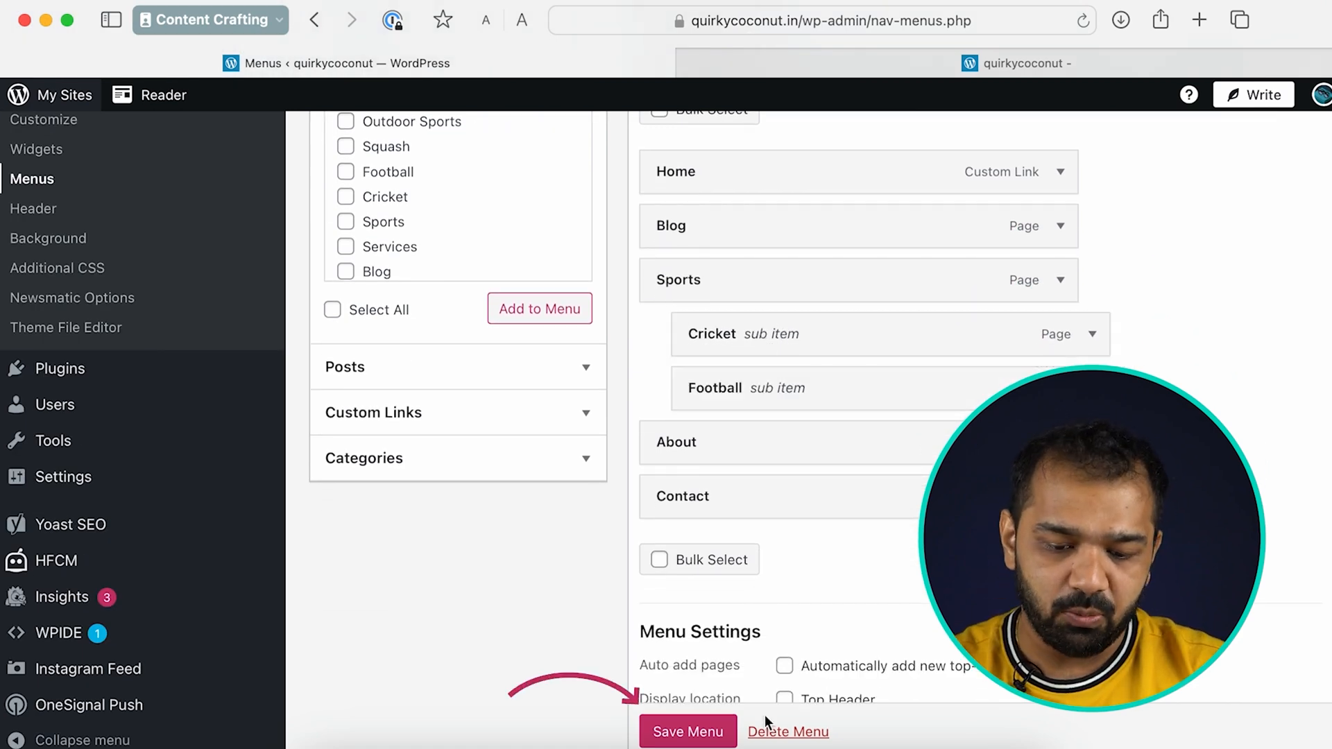
pyautogui.click(725, 732)
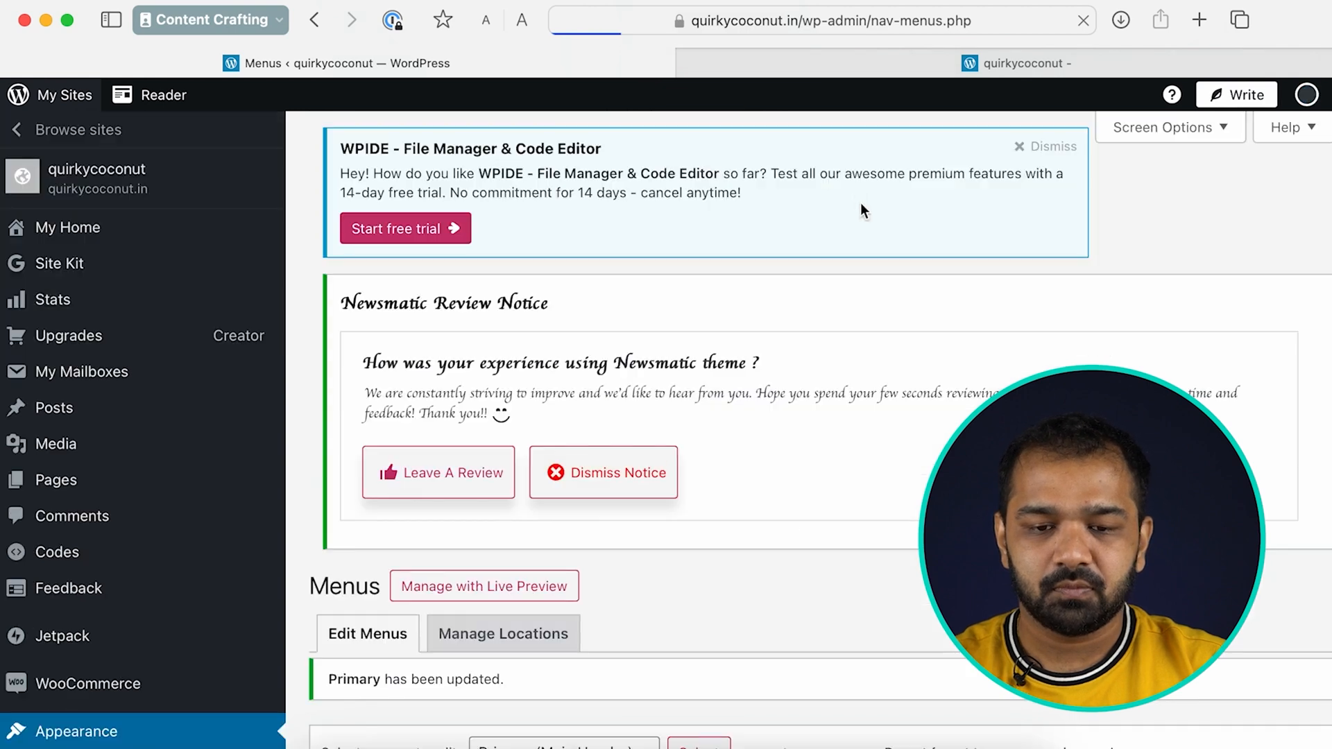
# - Reload the live site, check the order of the Sports dropdown's sub items, and return to the menu editor
pyautogui.click(817, 57)
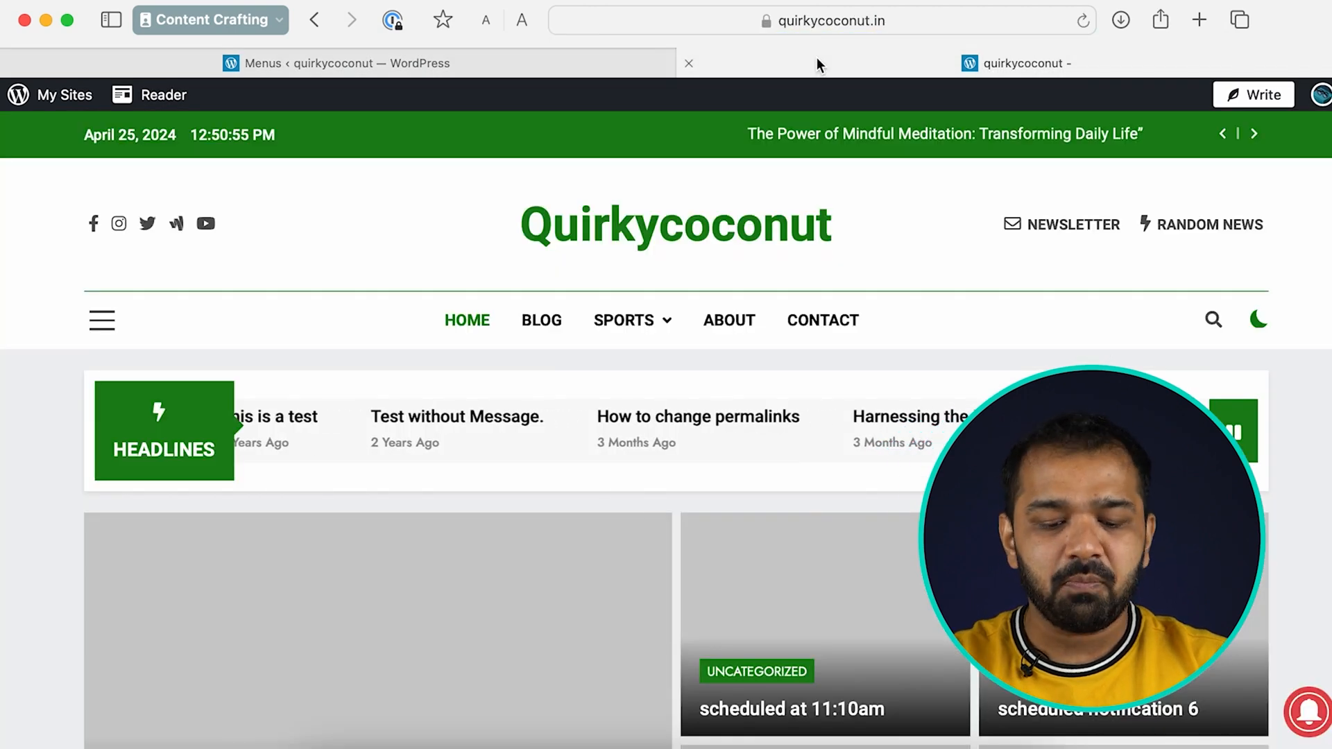
pyautogui.press('super+r')
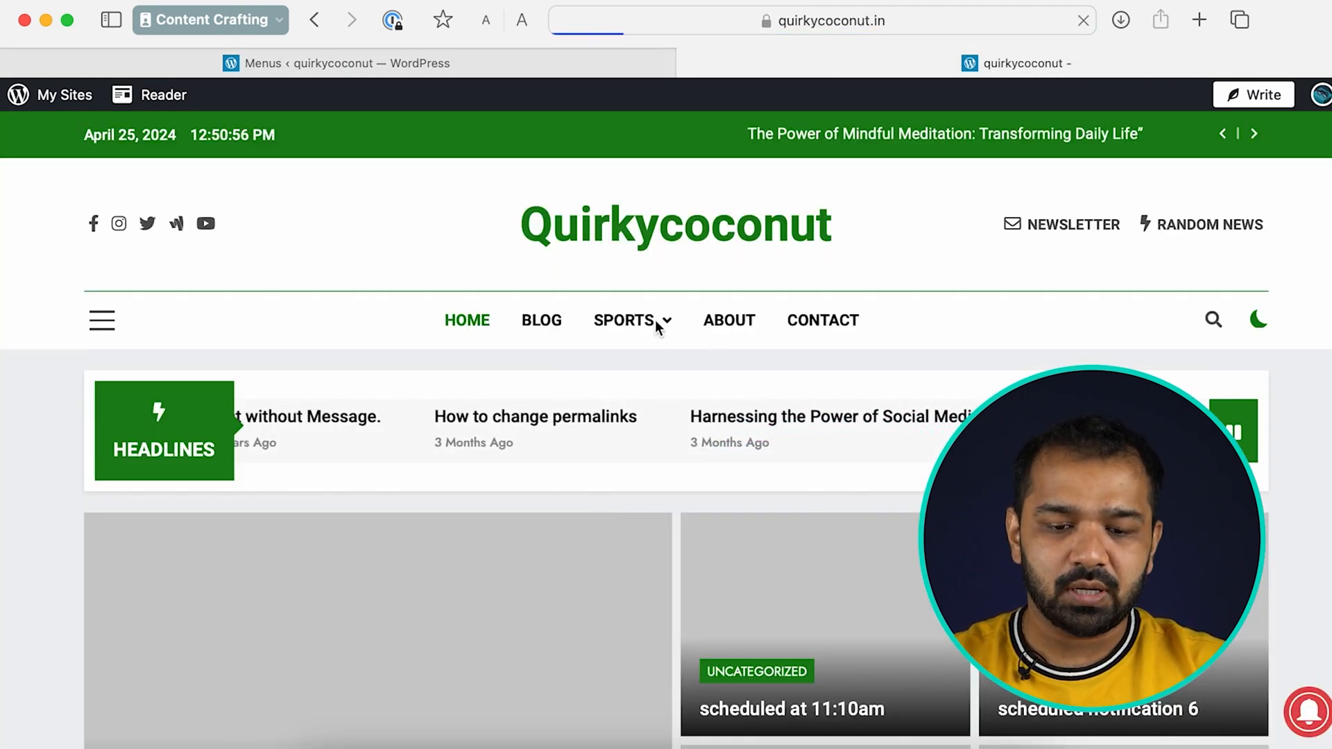
pyautogui.moveTo(654, 327)
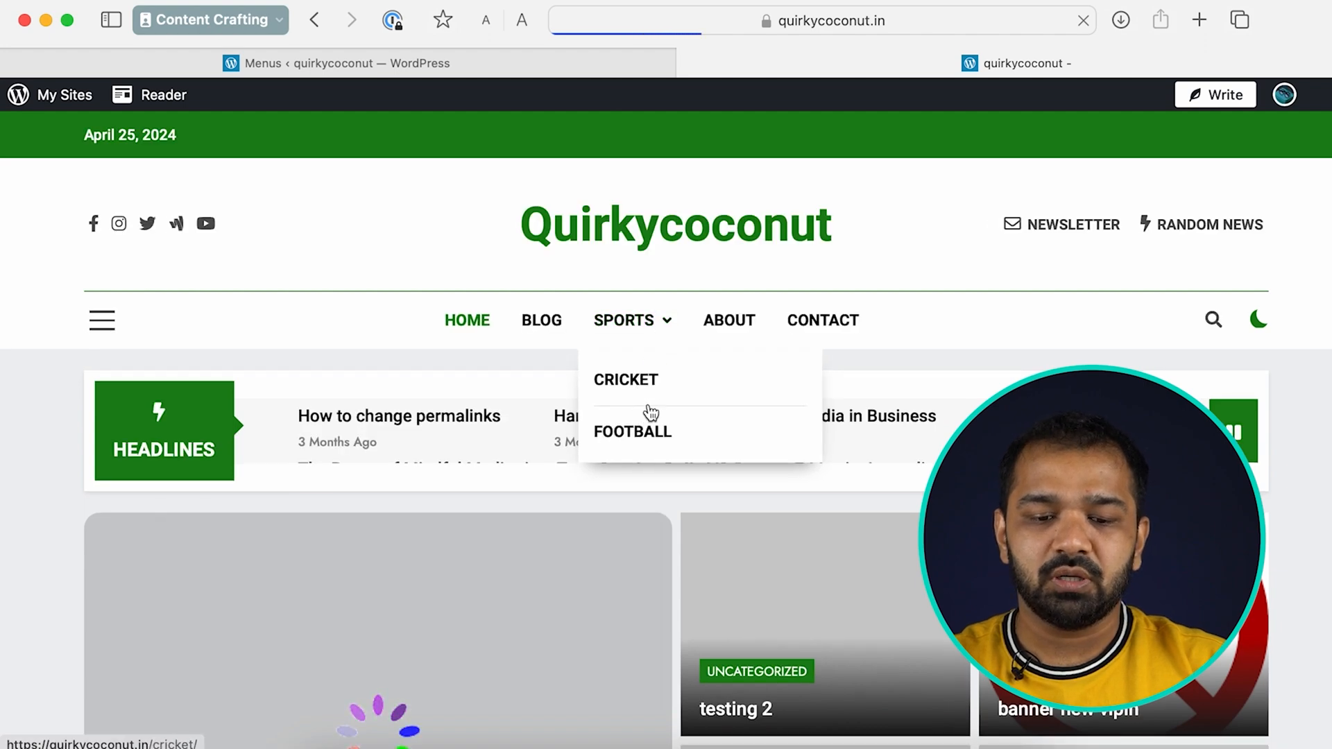
pyautogui.click(260, 63)
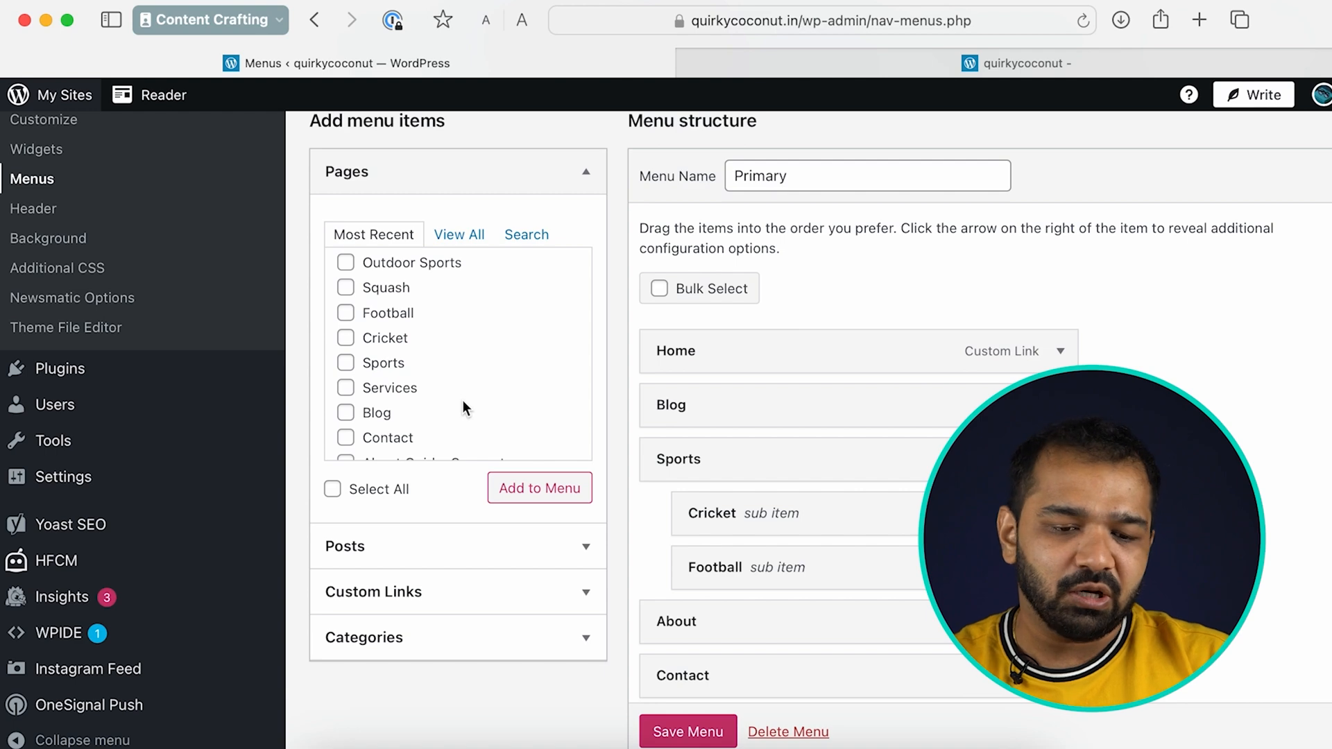
# - Add the Indoor Sports, Outdoor Sports and Squash pages to the Primary menu
pyautogui.click(347, 289)
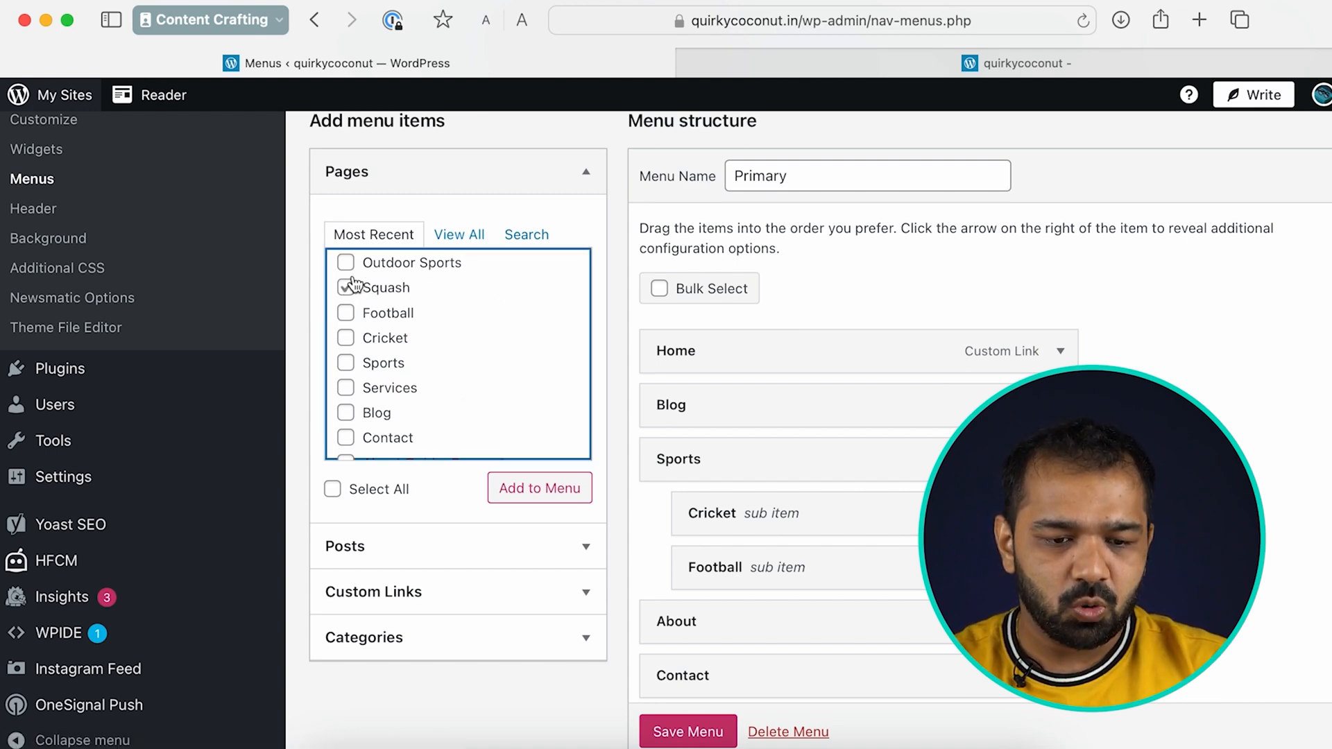
pyautogui.scroll(1, 350, 328)
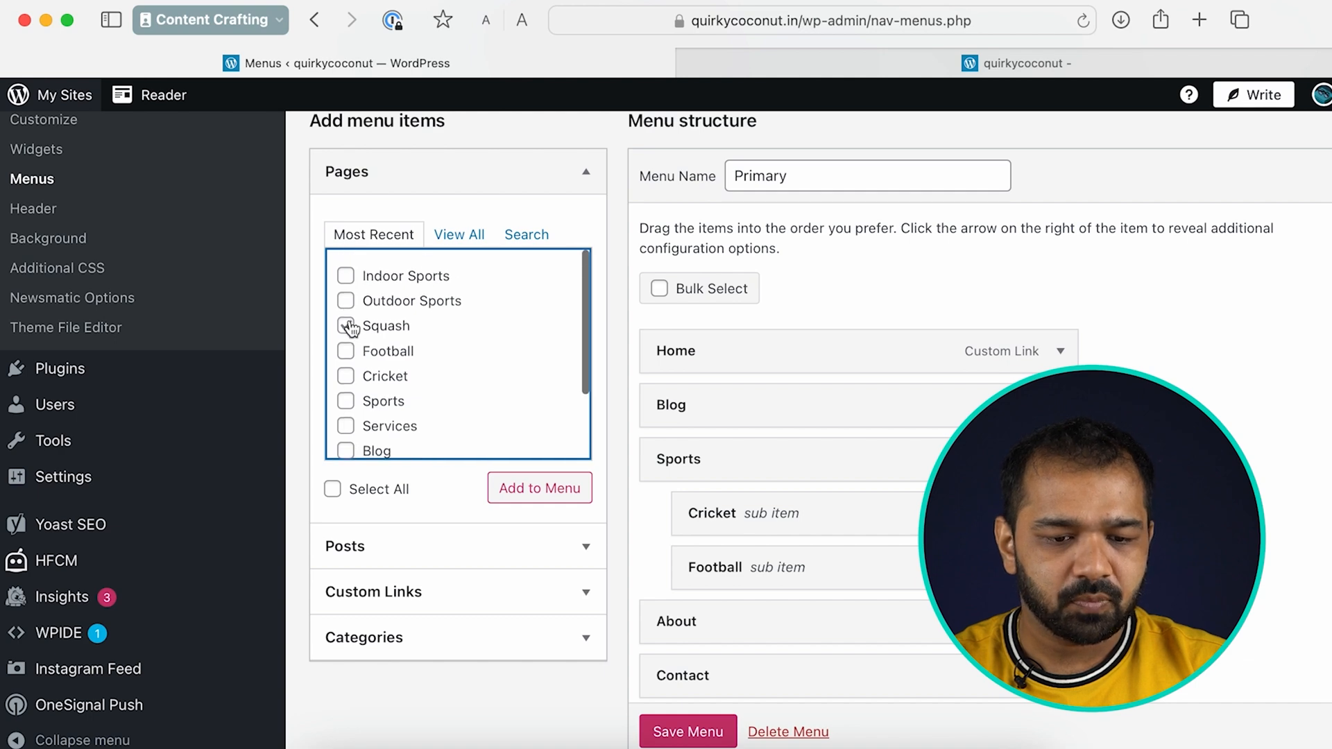
pyautogui.click(347, 277)
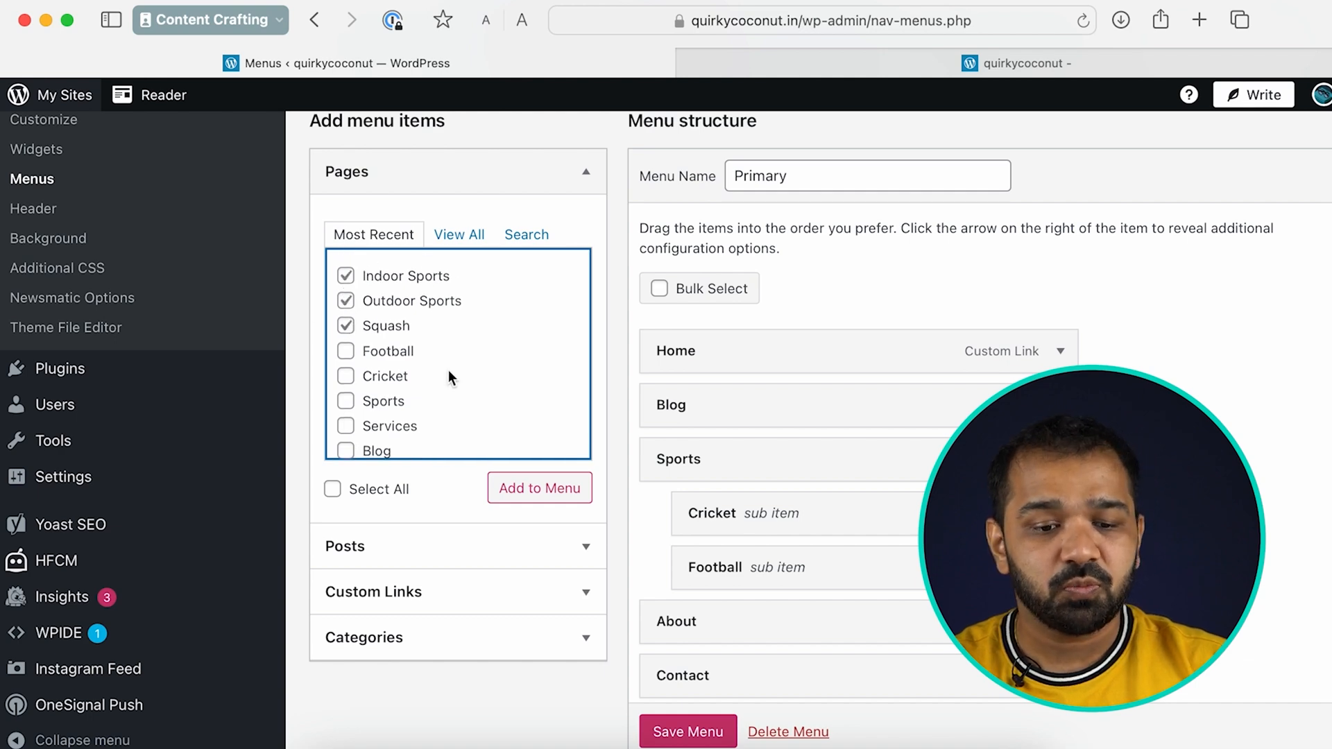
pyautogui.click(525, 489)
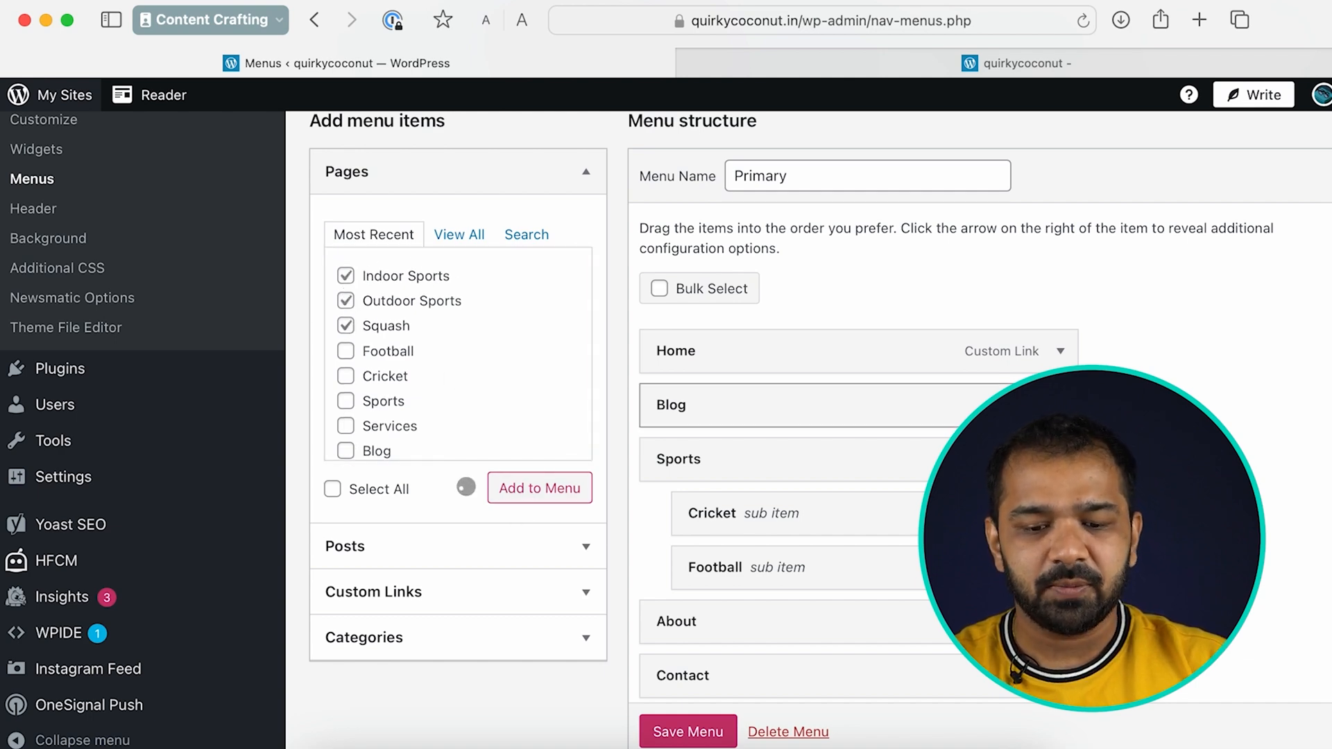
# - Nest Outdoor Sports and Indoor Sports as sub items of Sports, with Cricket and Football one level deeper under Outdoor Sports
pyautogui.scroll(-2, 1040, 458)
pyautogui.scroll(-3, 763, 416)
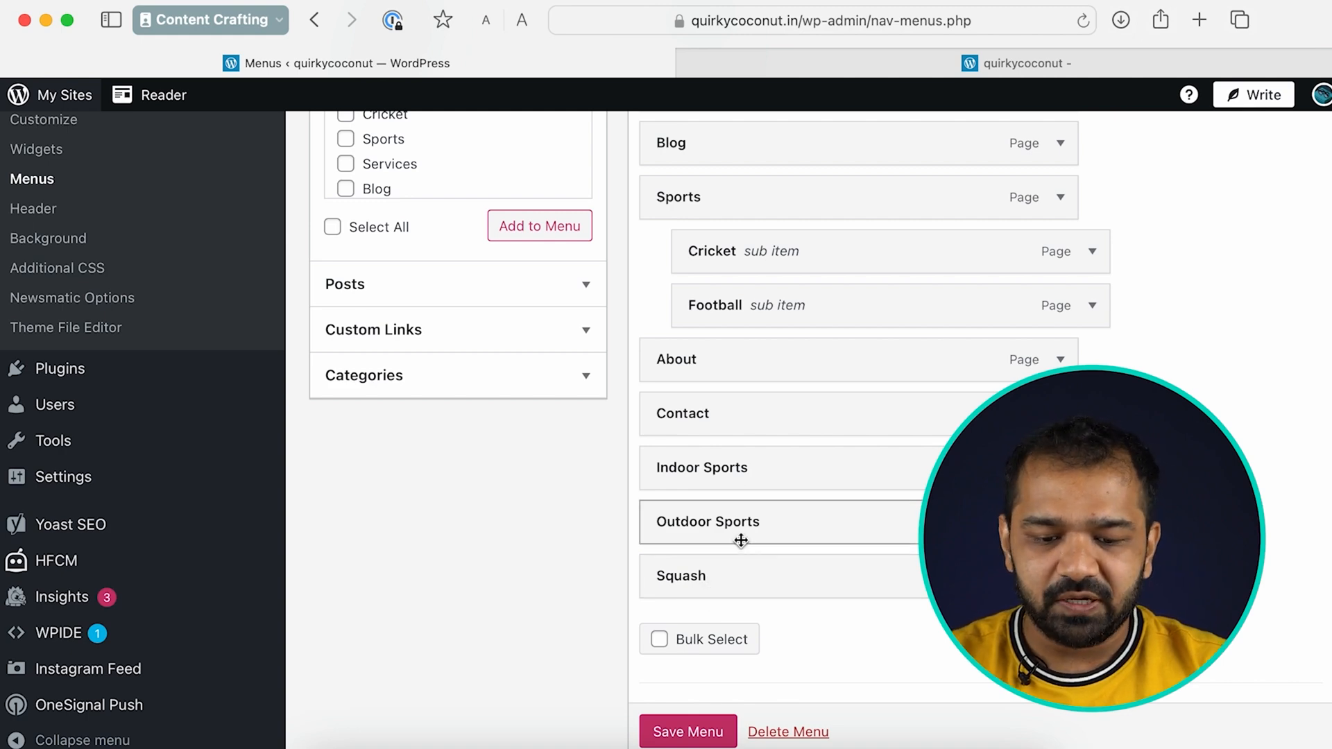
pyautogui.moveTo(743, 523); pyautogui.dragTo(739, 240)
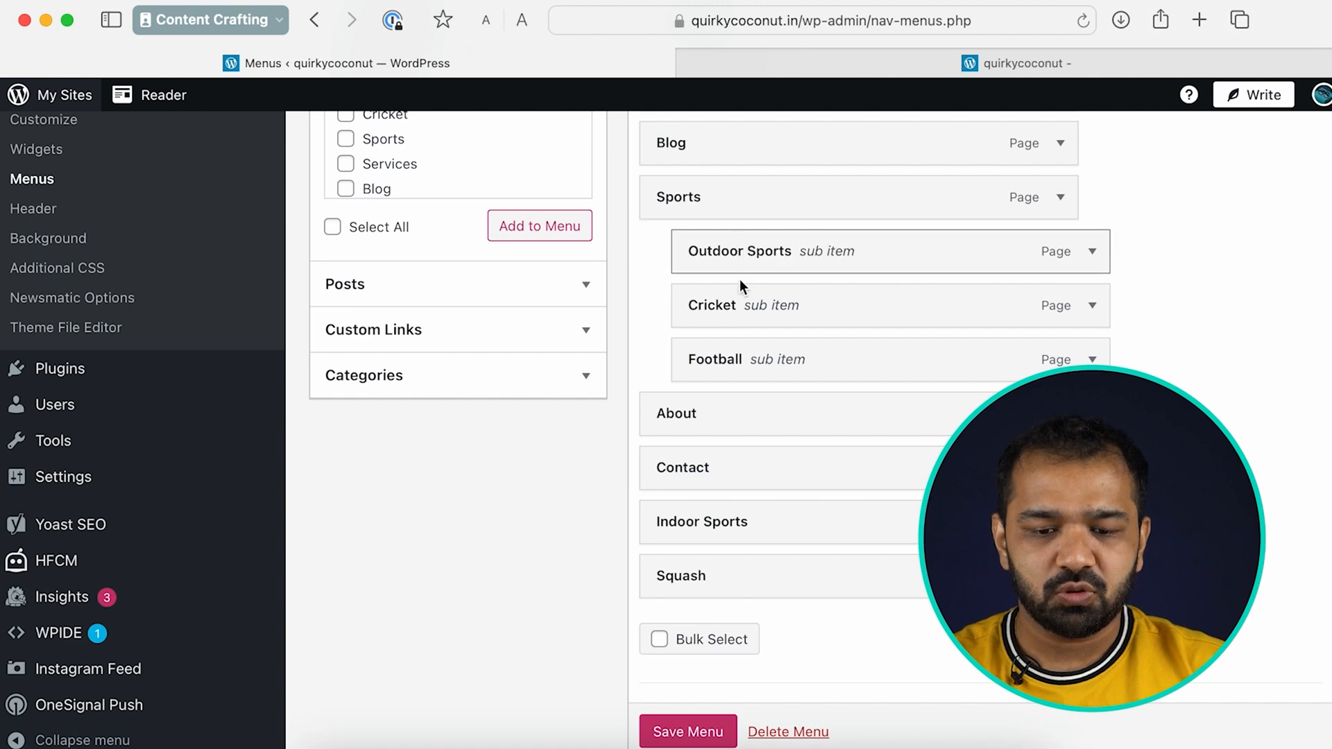
pyautogui.moveTo(735, 264); pyautogui.dragTo(812, 308)
pyautogui.moveTo(732, 359); pyautogui.dragTo(779, 358)
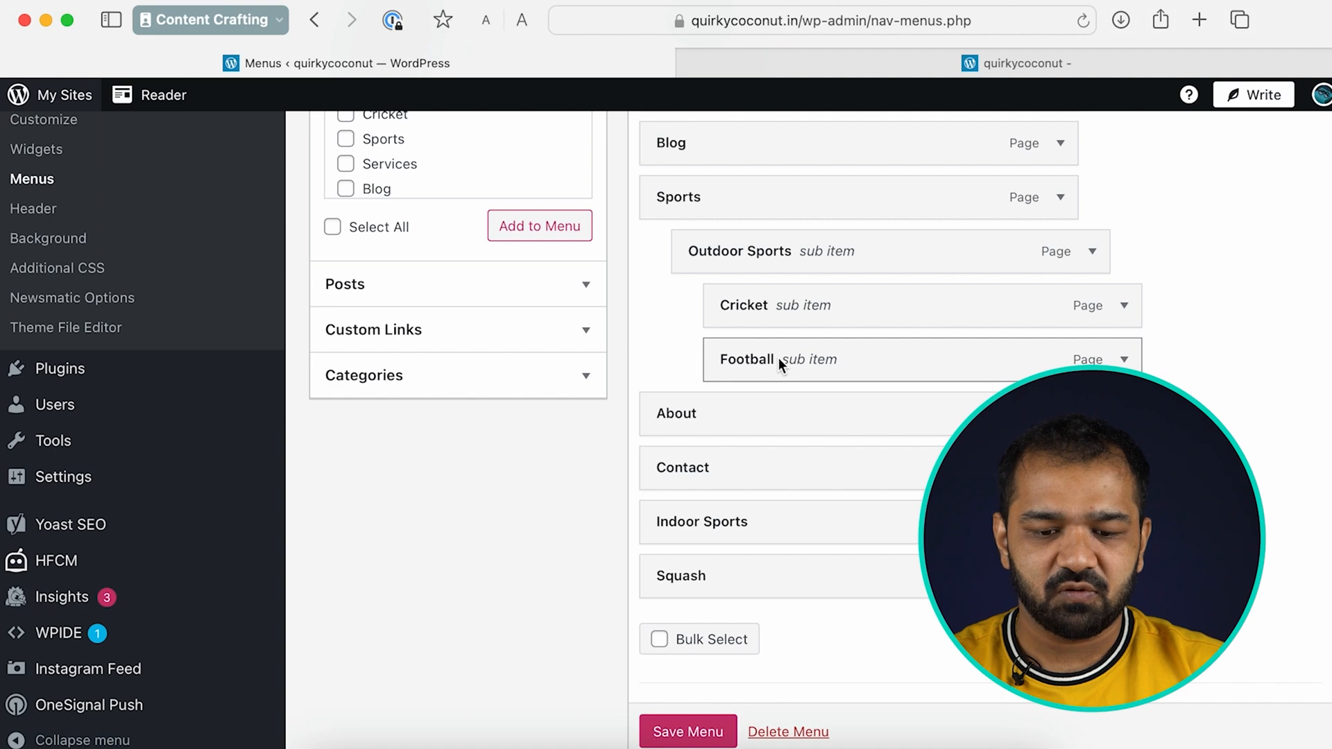
pyautogui.moveTo(725, 527); pyautogui.dragTo(738, 416)
pyautogui.rightClick(717, 582)
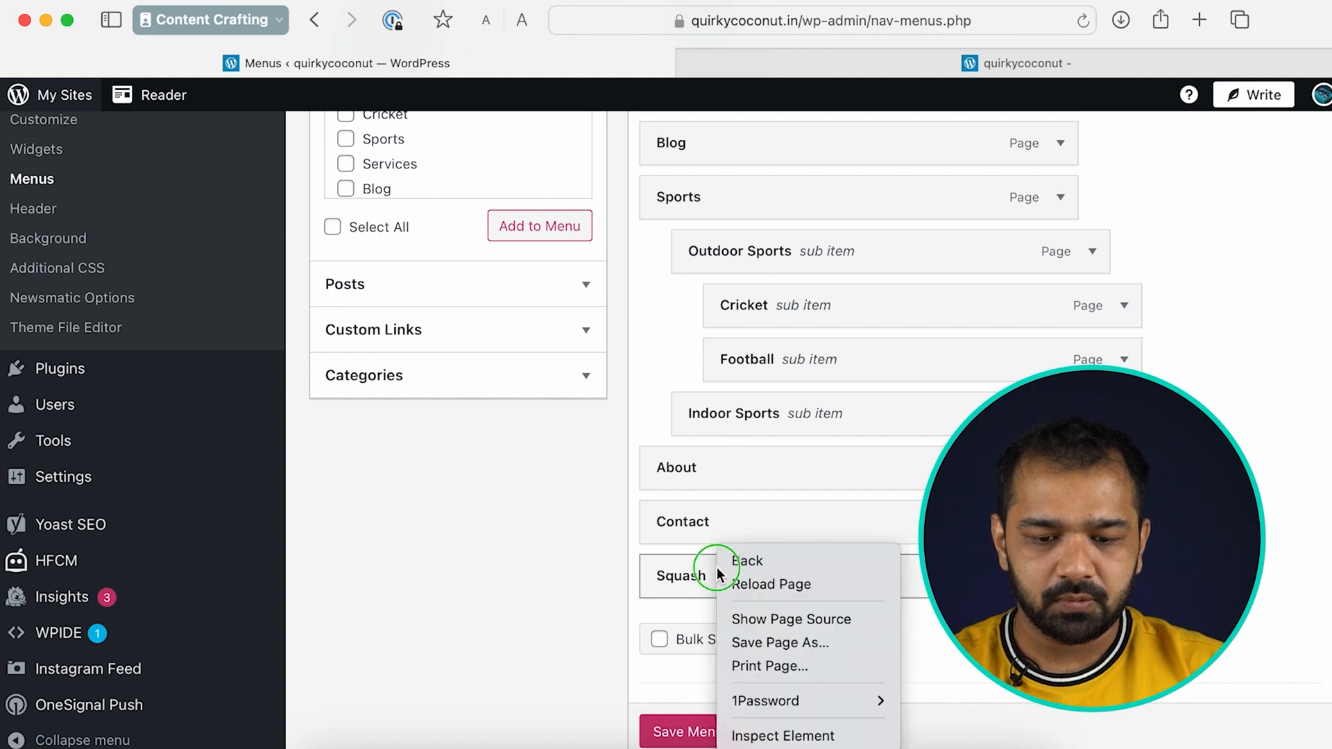
pyautogui.click(729, 452)
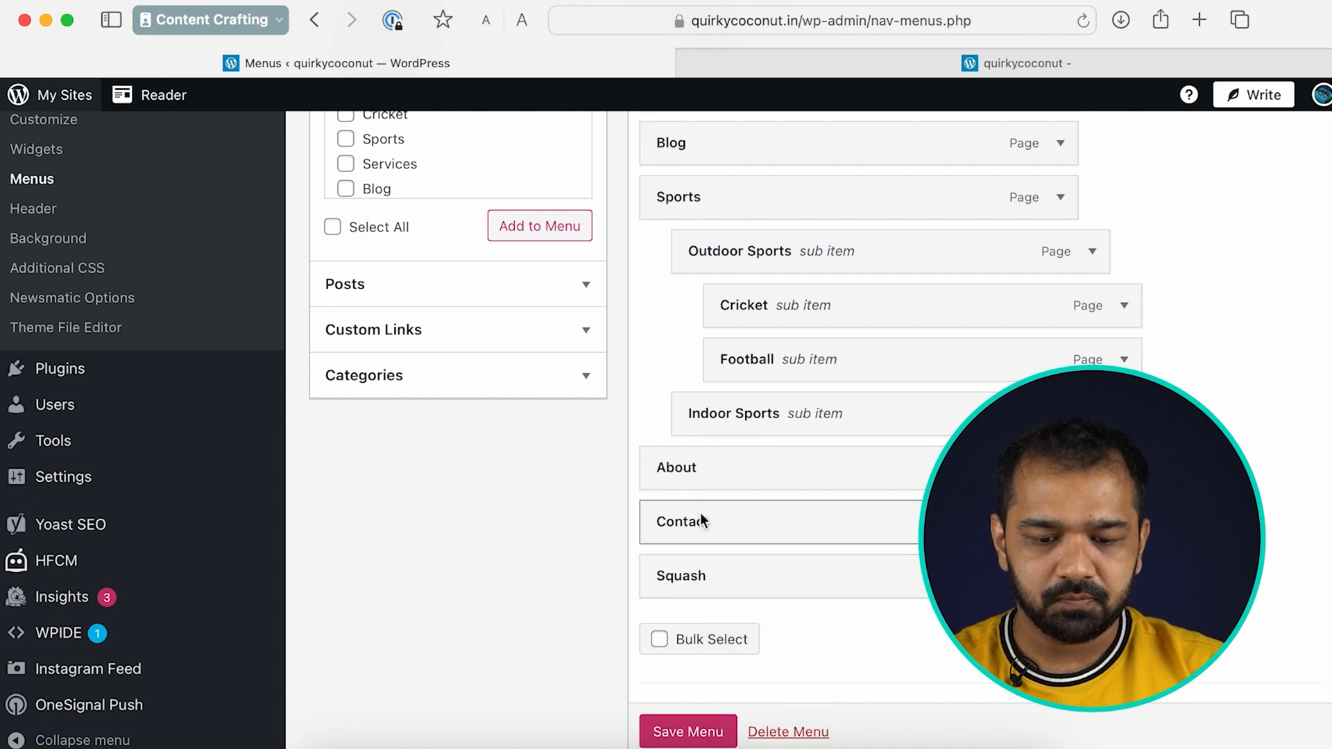
pyautogui.rightClick(748, 585)
pyautogui.click(709, 576)
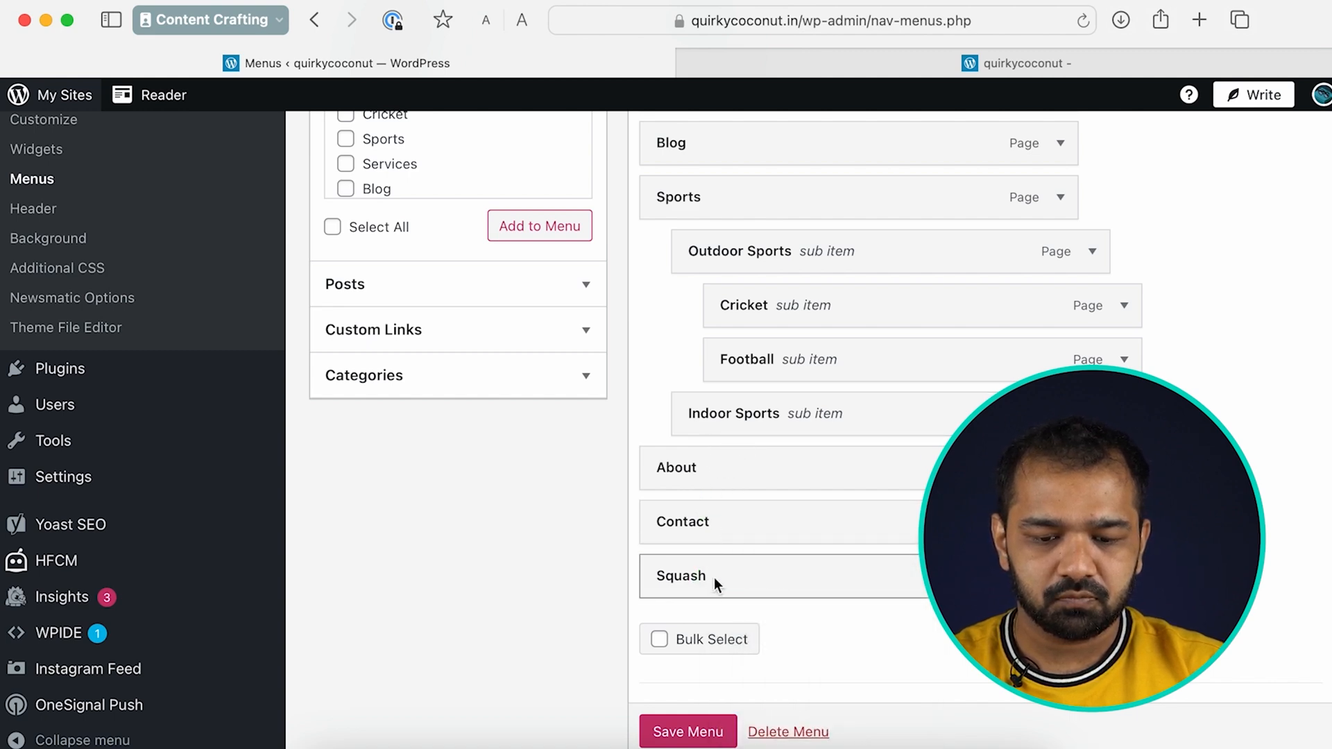
pyautogui.rightClick(920, 589)
pyautogui.click(914, 514)
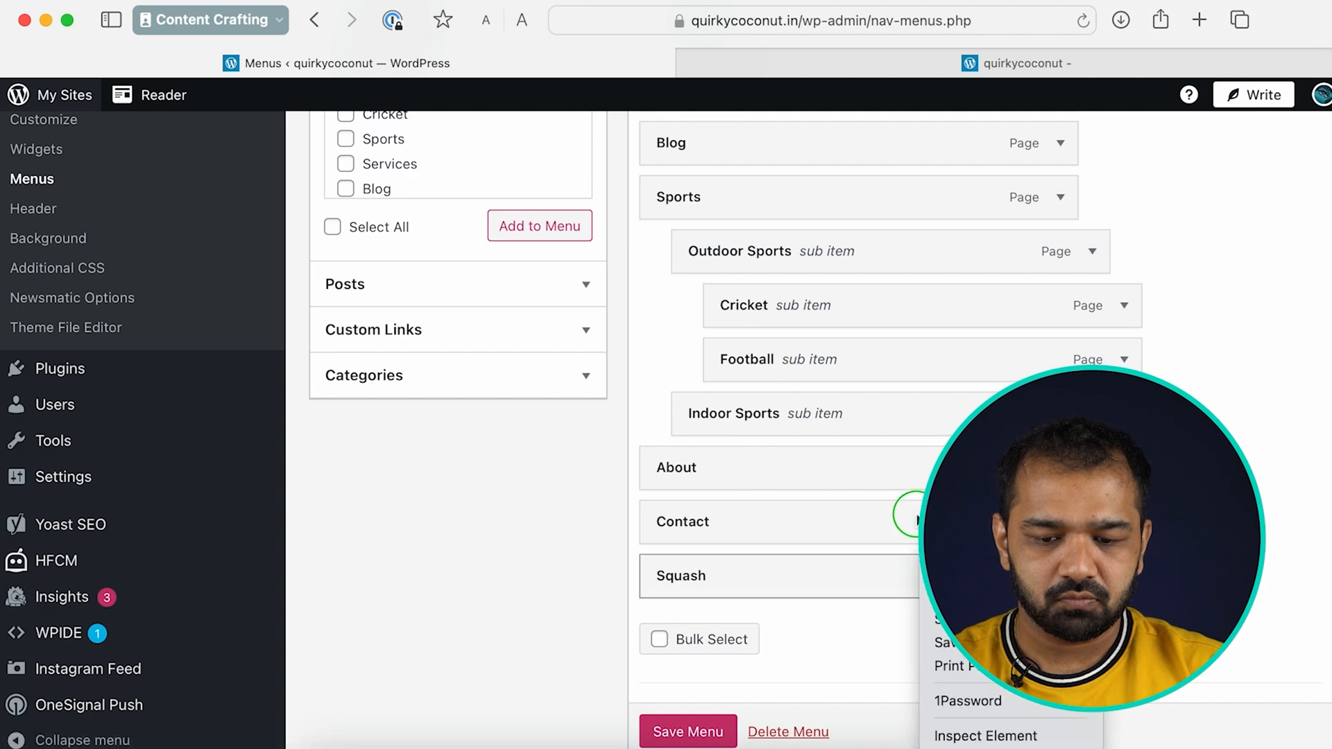
pyautogui.click(738, 581)
# - Nest Squash as a sub item under Indoor Sports and save the Primary menu
pyautogui.moveTo(754, 588); pyautogui.dragTo(830, 464)
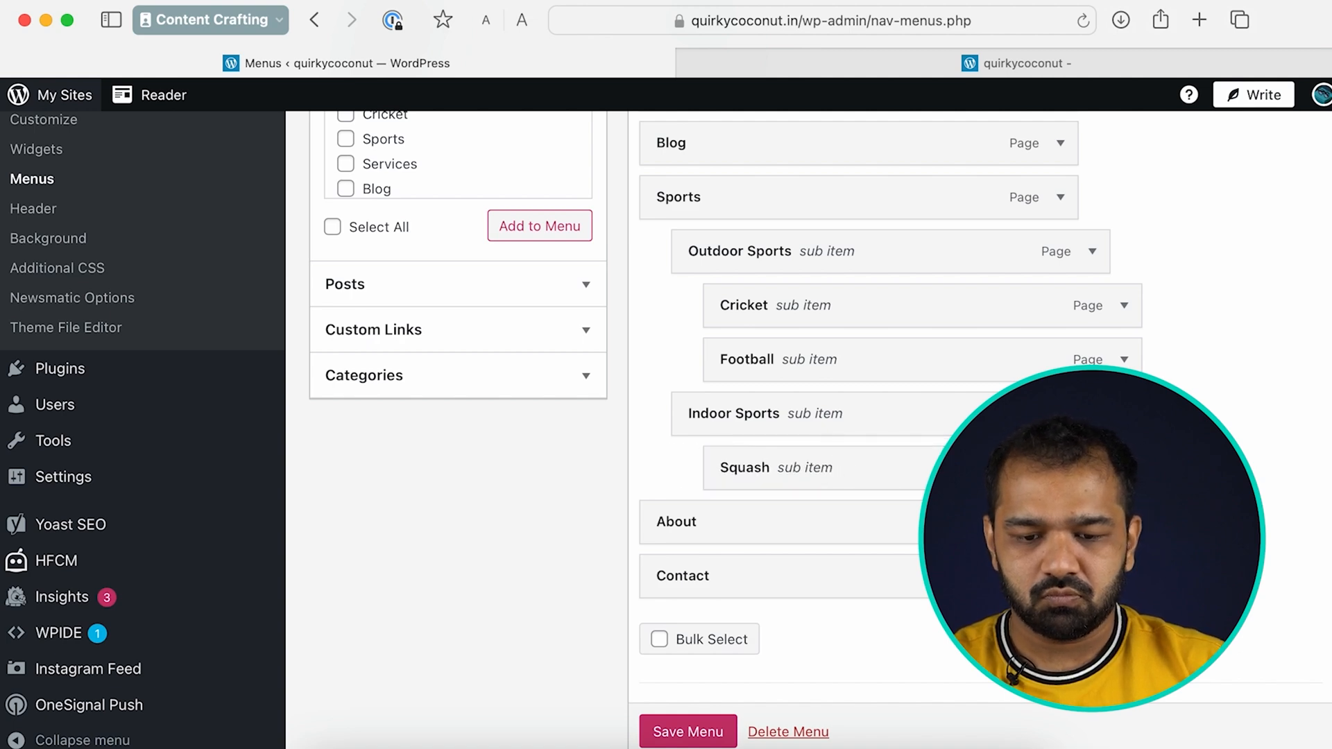
pyautogui.scroll(1, 732, 739)
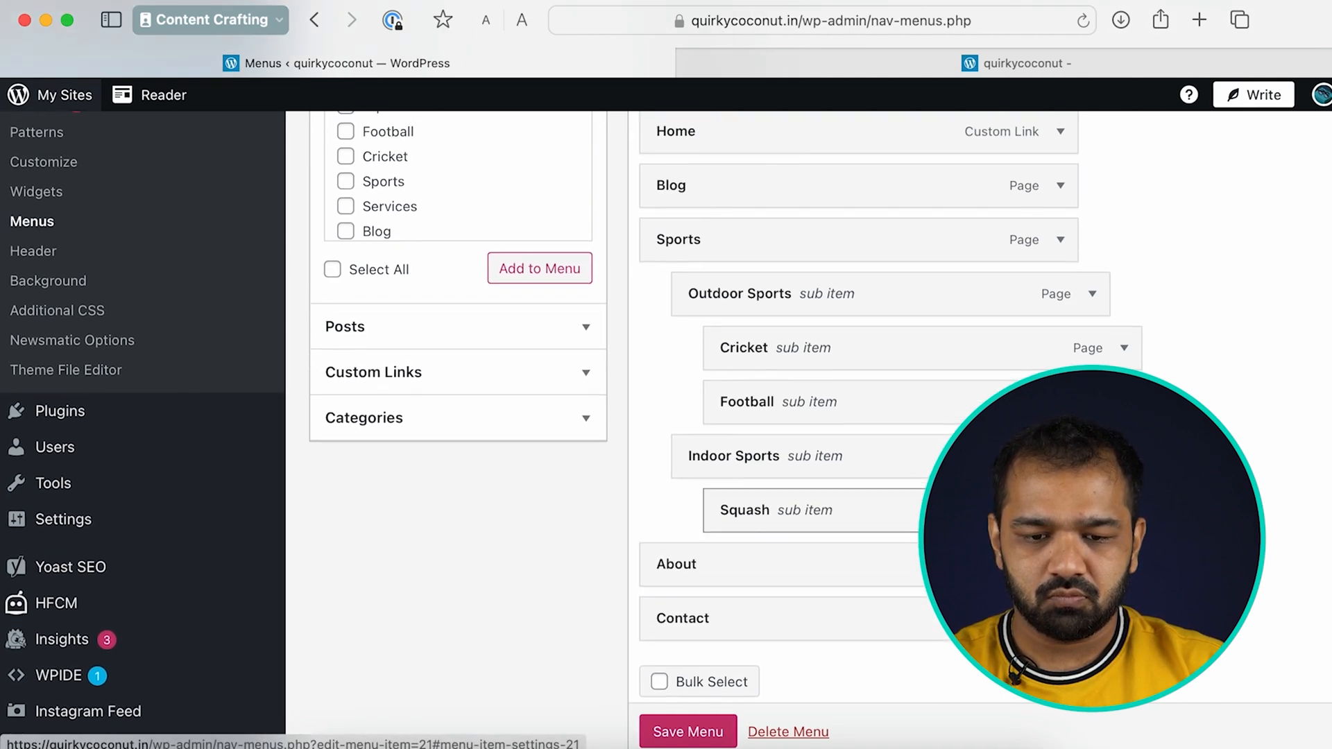
pyautogui.scroll(-4, 731, 739)
pyautogui.scroll(2, 862, 475)
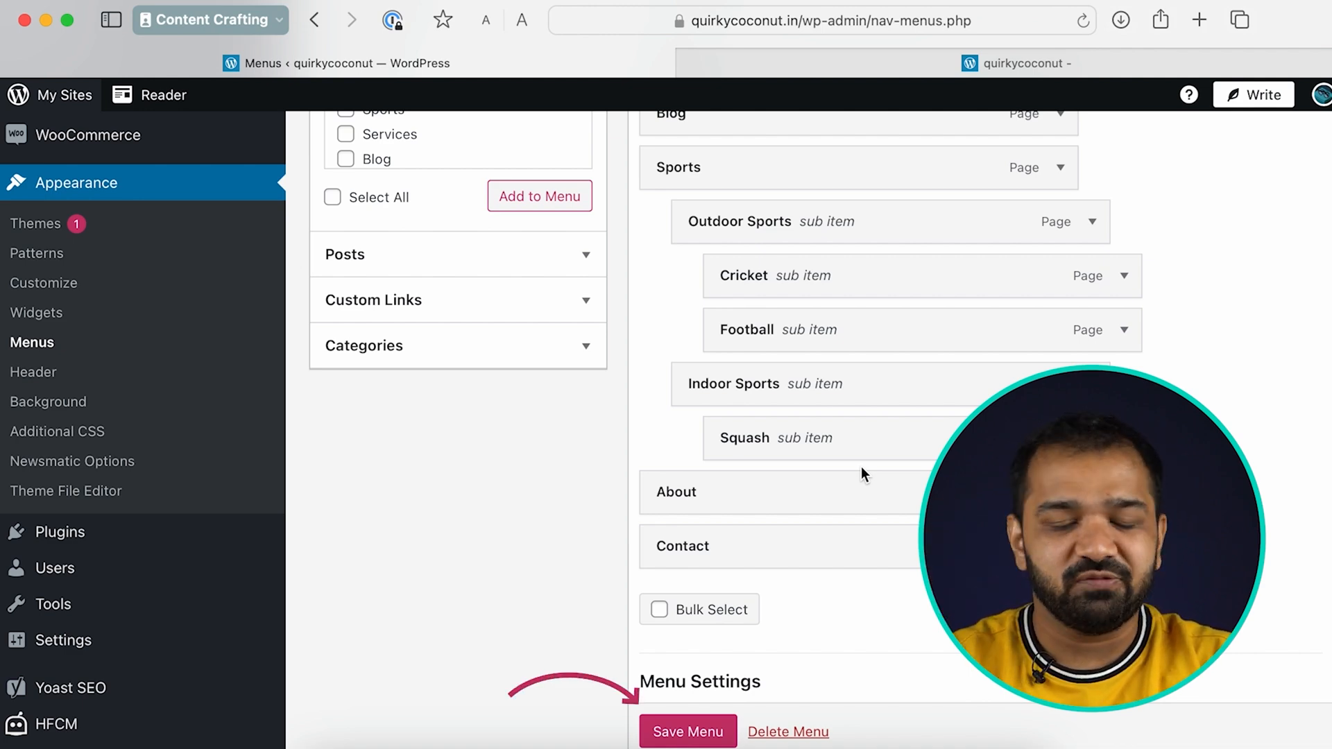
pyautogui.click(687, 730)
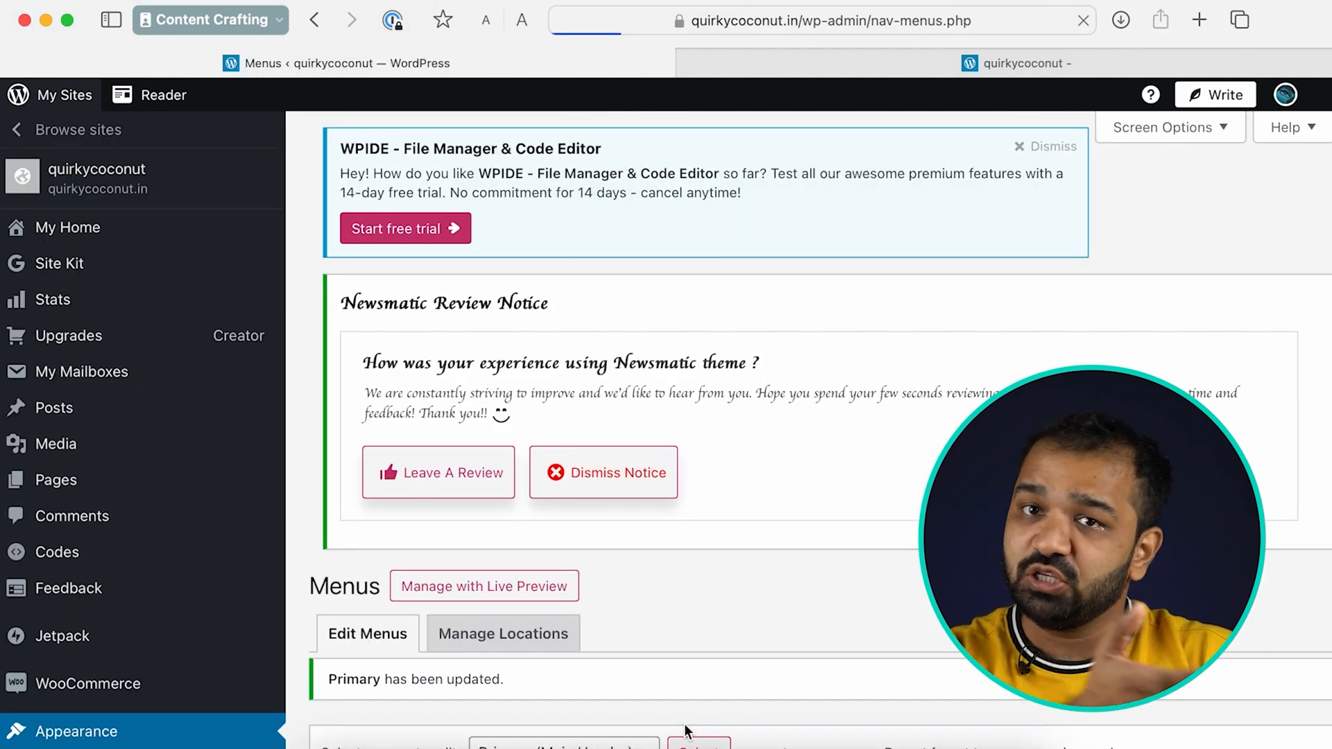
# - Reload the live site and check the Outdoor Sports and Indoor Sports submenus inside the Sports dropdown
pyautogui.click(839, 69)
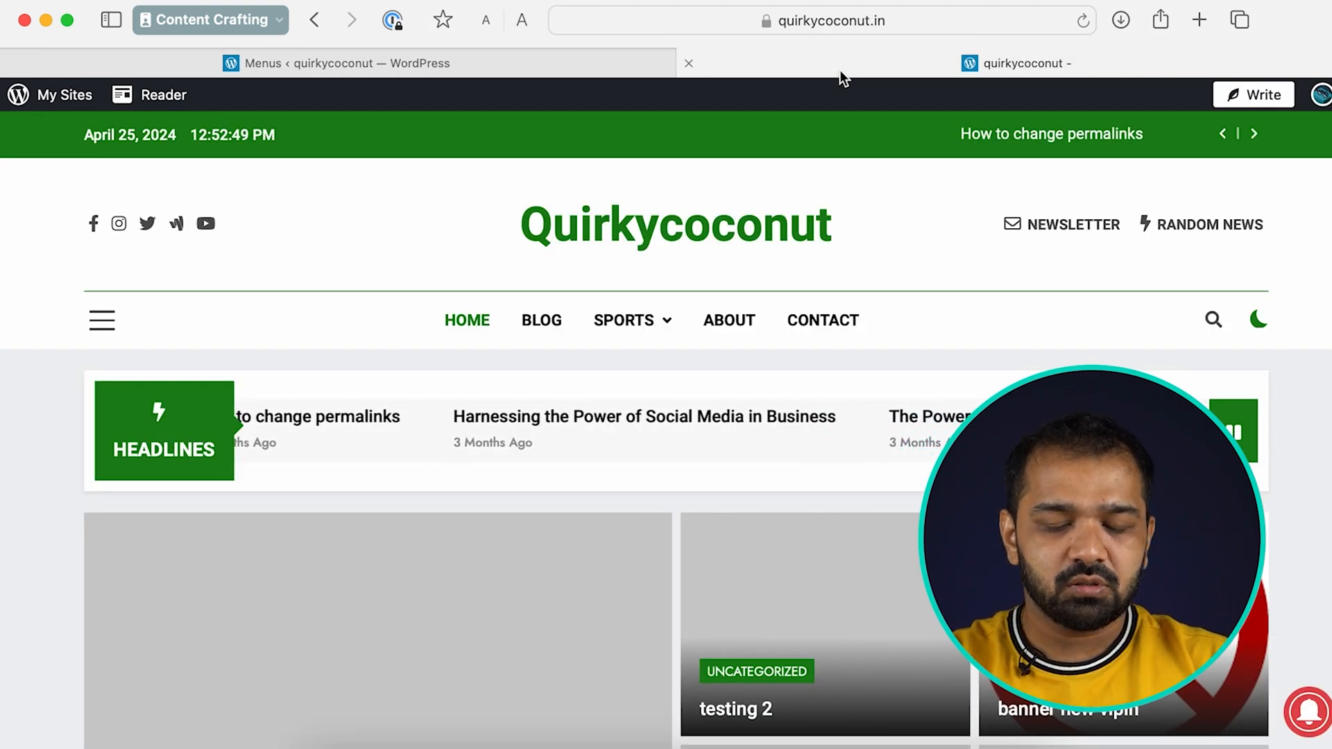
pyautogui.press('super+r')
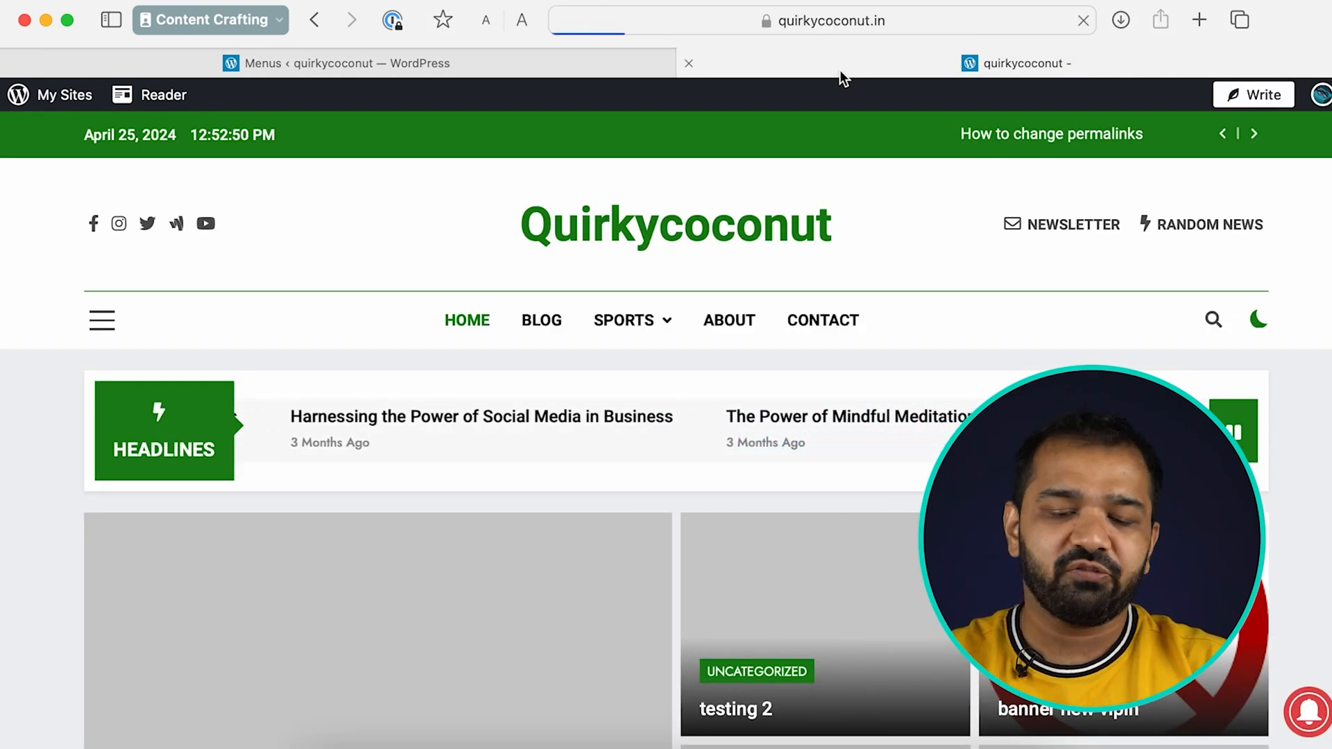
pyautogui.moveTo(657, 324)
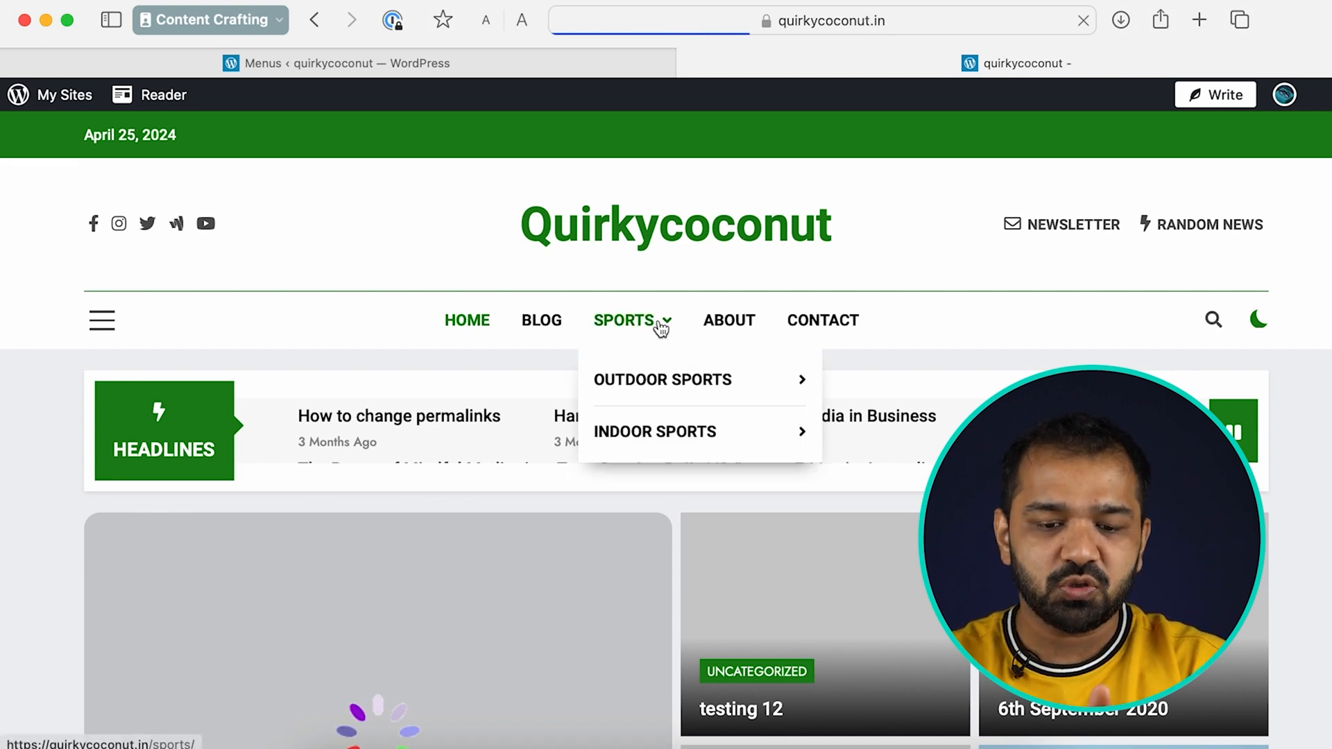
pyautogui.moveTo(683, 387)
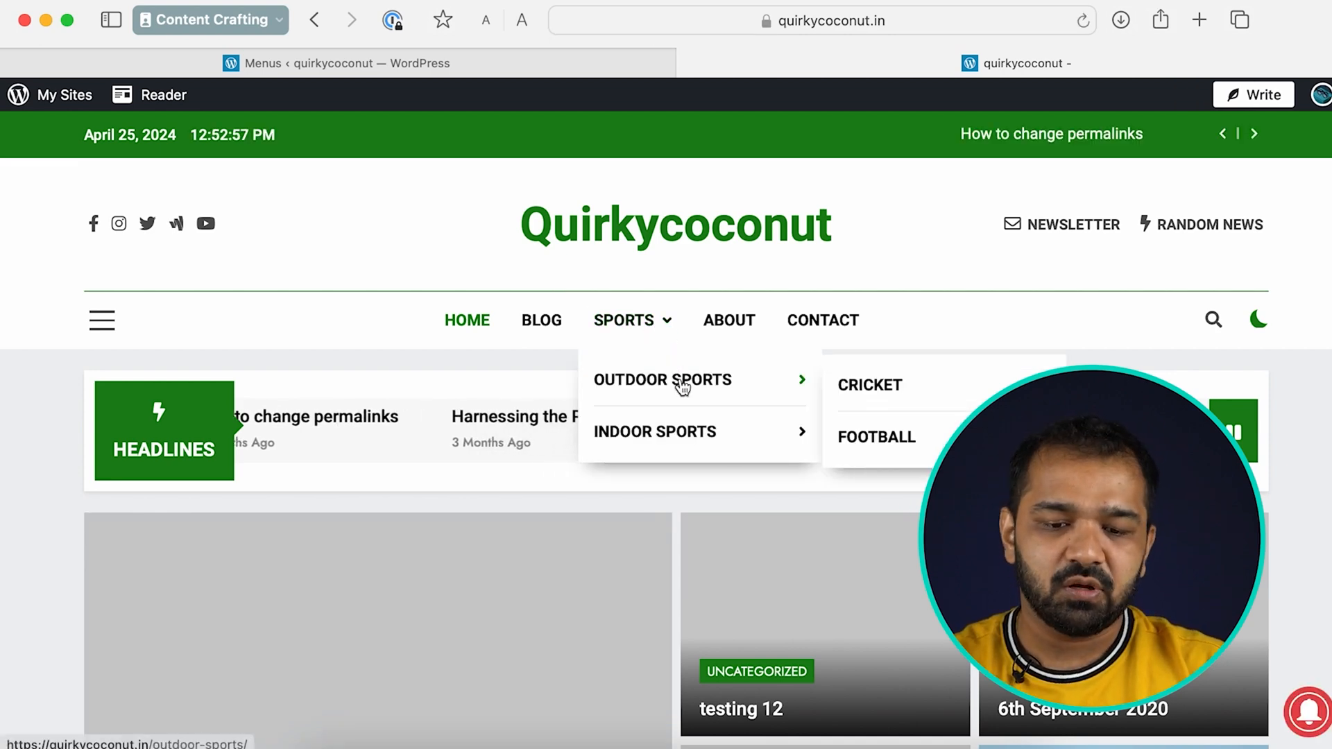
pyautogui.moveTo(797, 441)
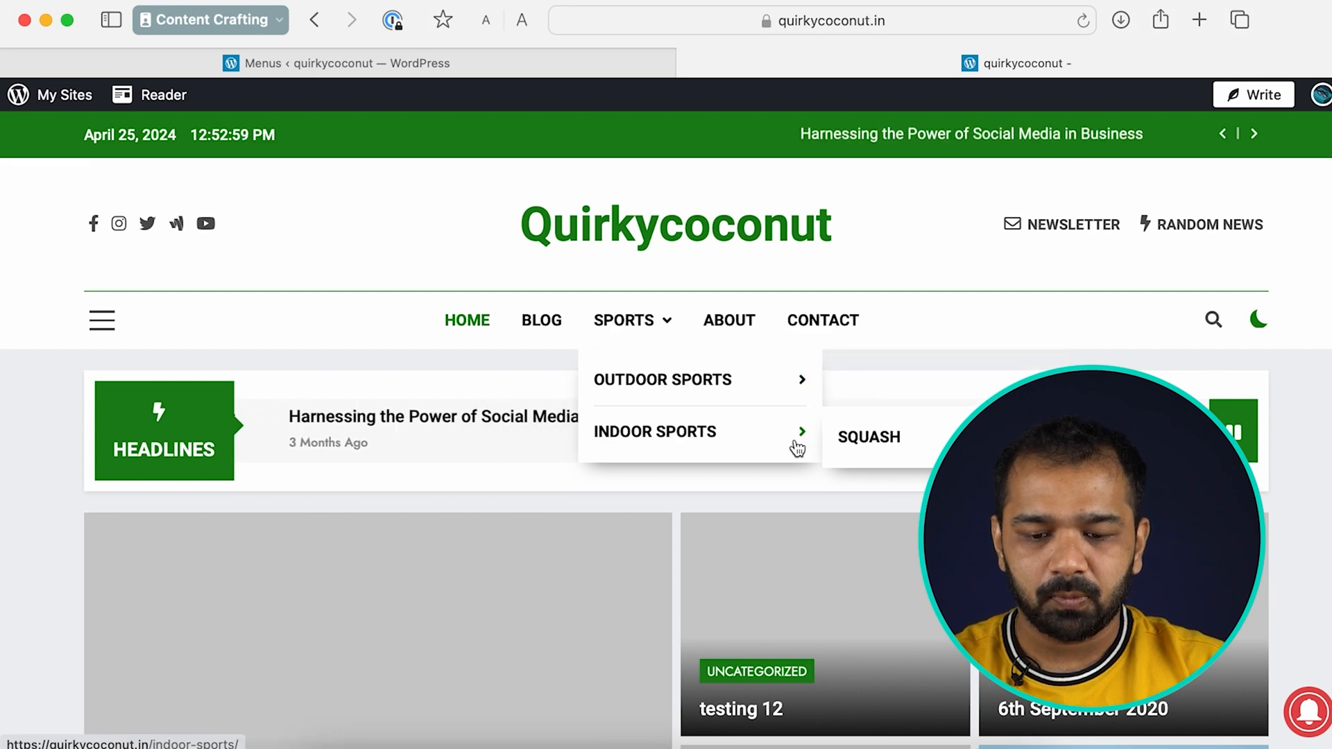